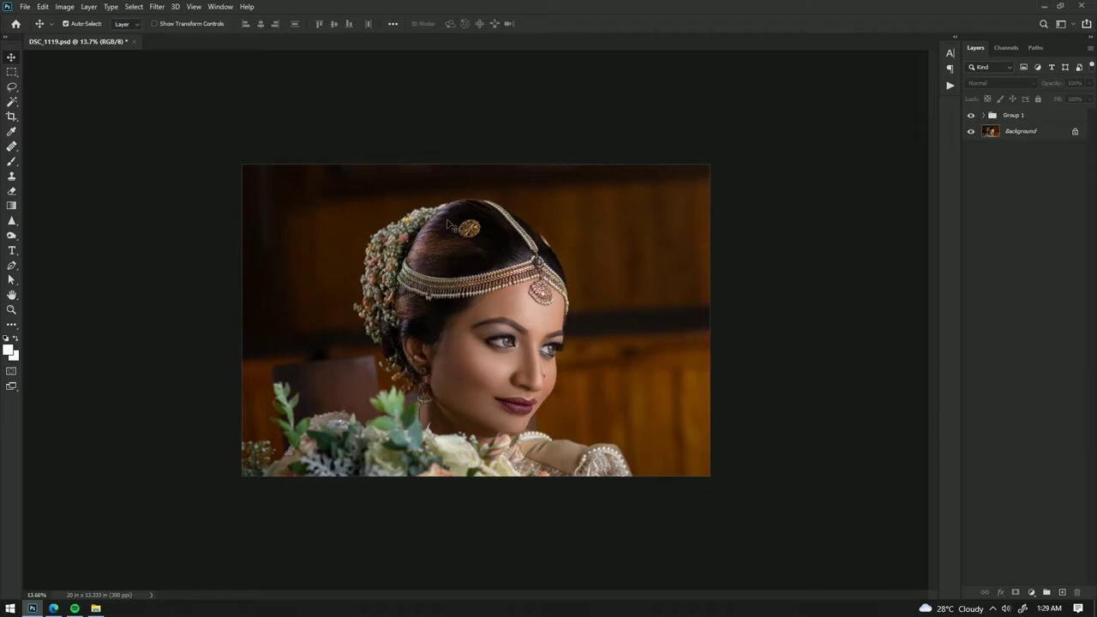
- Inspect the portrait up close, fit it to the window, and delete Group 1, leaving only Background
{"action": "key", "text": "ctrl+plus"}
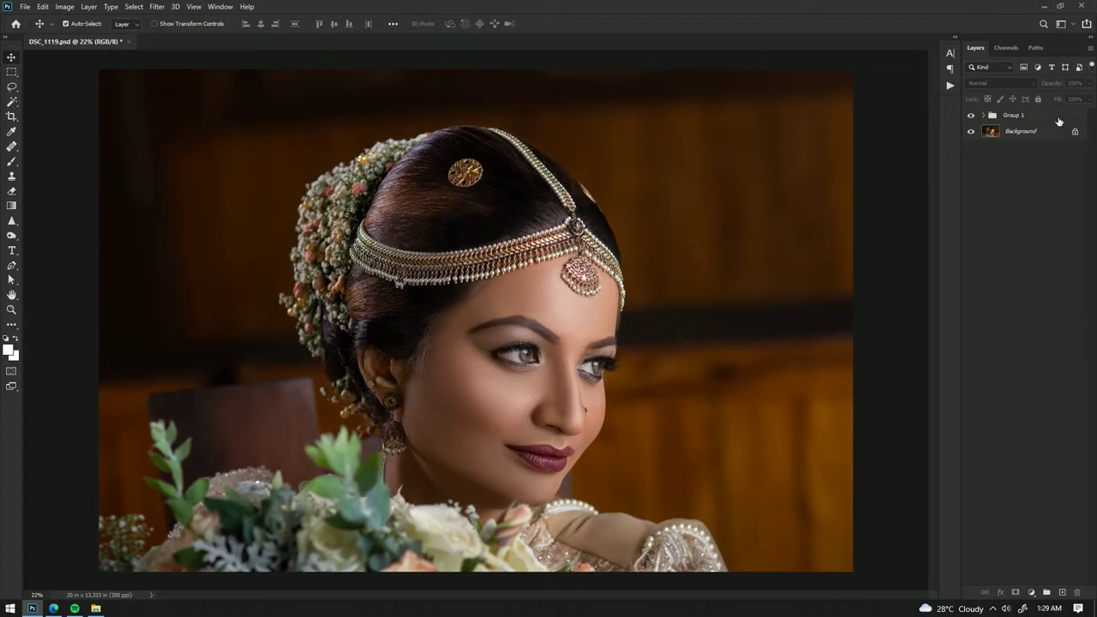
{"action": "scroll", "coordinate": [502, 336], "scroll_direction": "up", "scroll_amount": 1}
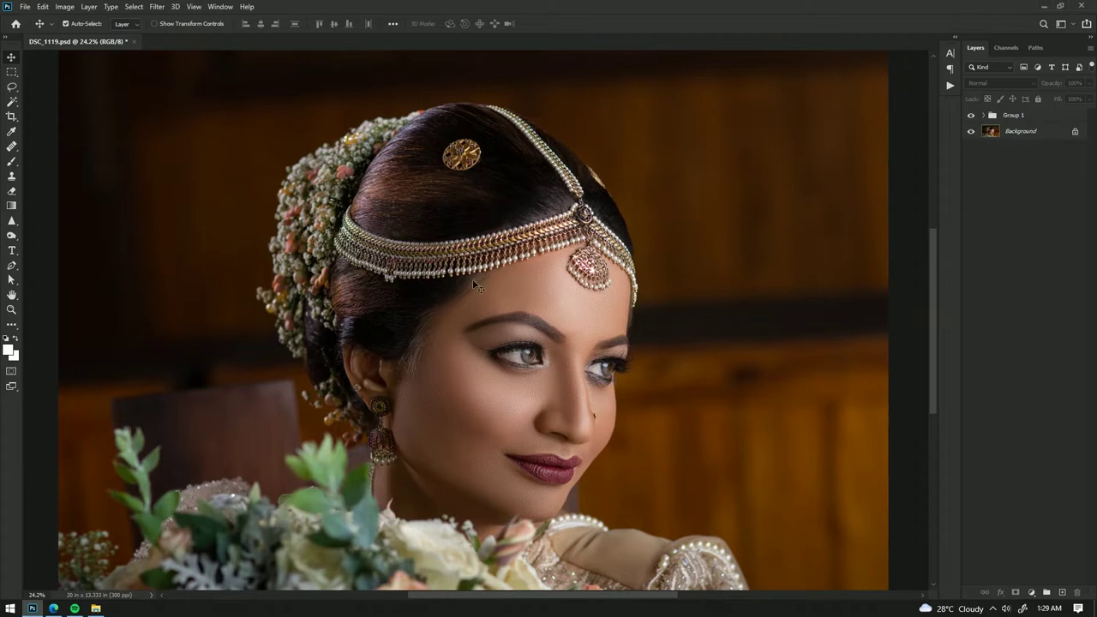
{"action": "scroll", "coordinate": [469, 426], "scroll_direction": "down", "scroll_amount": 2}
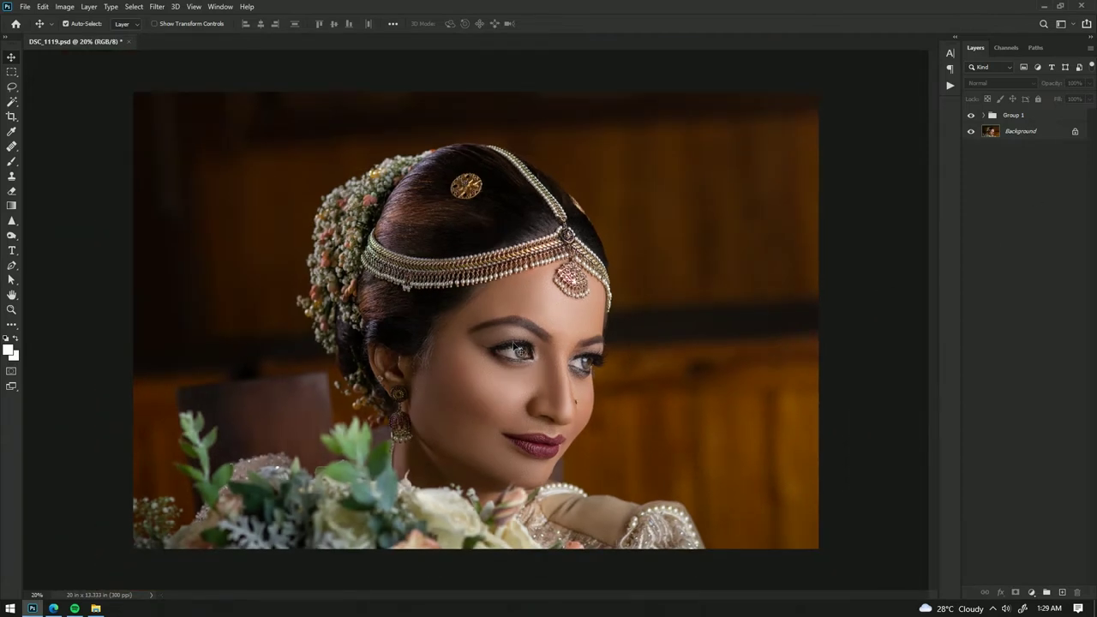
{"action": "scroll", "coordinate": [420, 359], "scroll_direction": "up", "scroll_amount": 2}
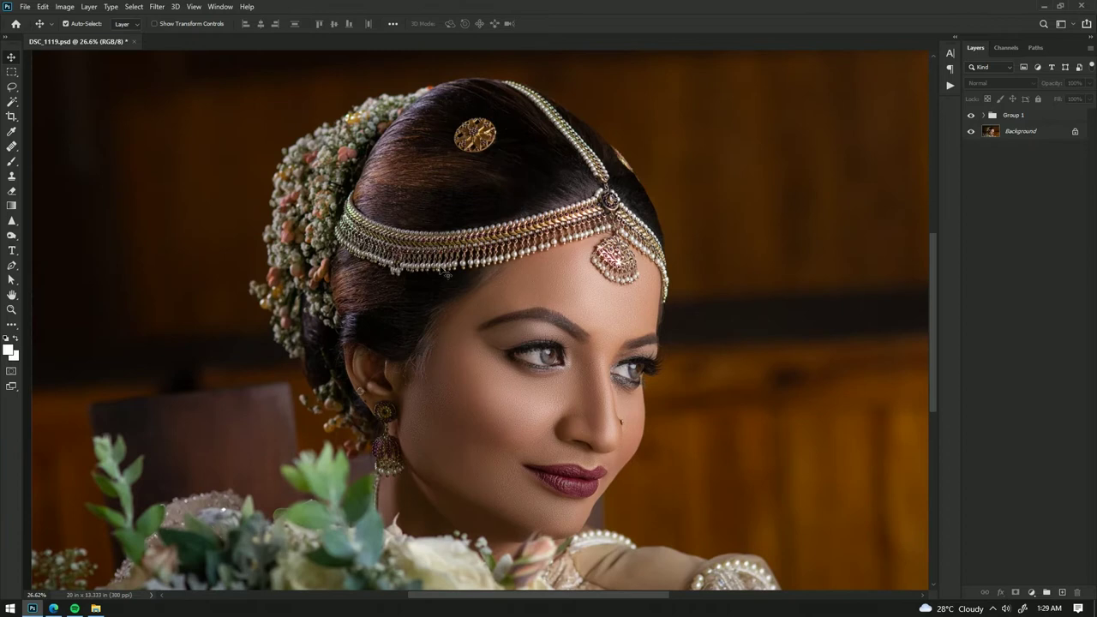
{"action": "scroll", "coordinate": [446, 274], "scroll_direction": "down", "scroll_amount": 2}
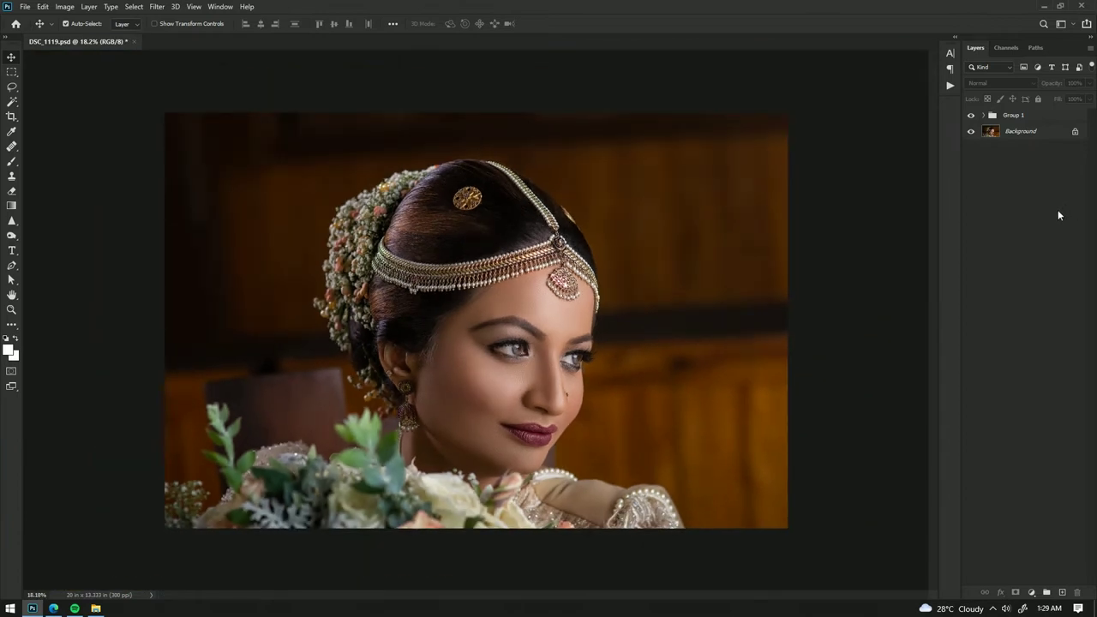
{"action": "scroll", "coordinate": [863, 296], "scroll_direction": "up", "scroll_amount": 2}
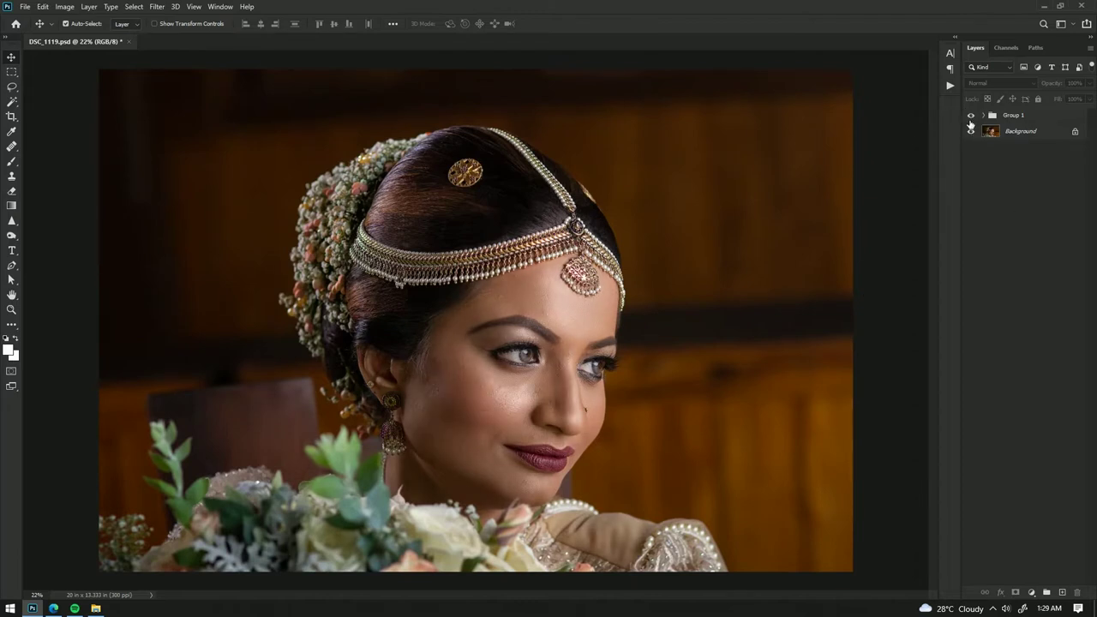
{"action": "scroll", "coordinate": [482, 432], "scroll_direction": "up", "scroll_amount": 5}
{"action": "scroll", "coordinate": [483, 432], "scroll_direction": "down", "scroll_amount": 1}
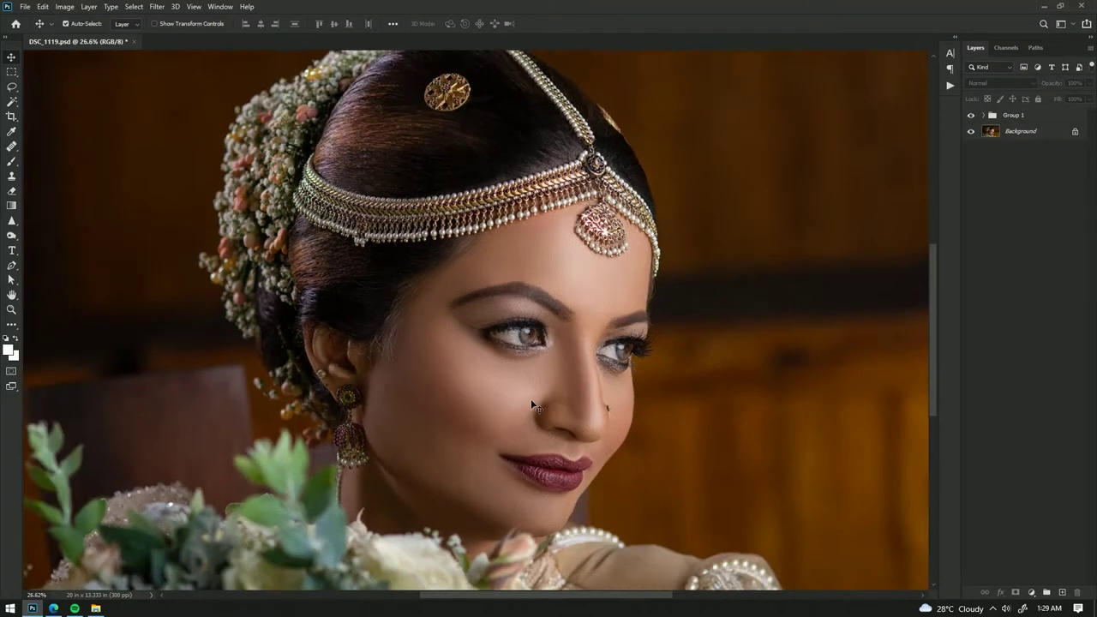
{"action": "key", "text": "ctrl+0"}
{"action": "key", "text": "ctrl+shift+e"}
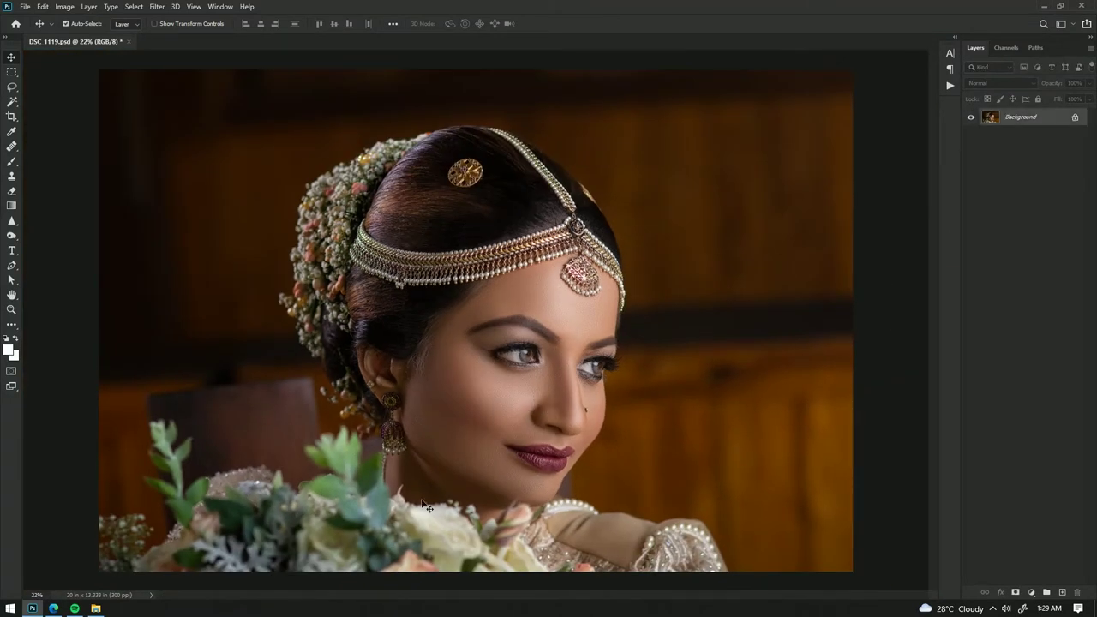
- Duplicate Background into Layer 1 and launch Filter > Nik Collection > Color Efex Pro 4 on it
{"action": "key", "text": "ctrl+j"}
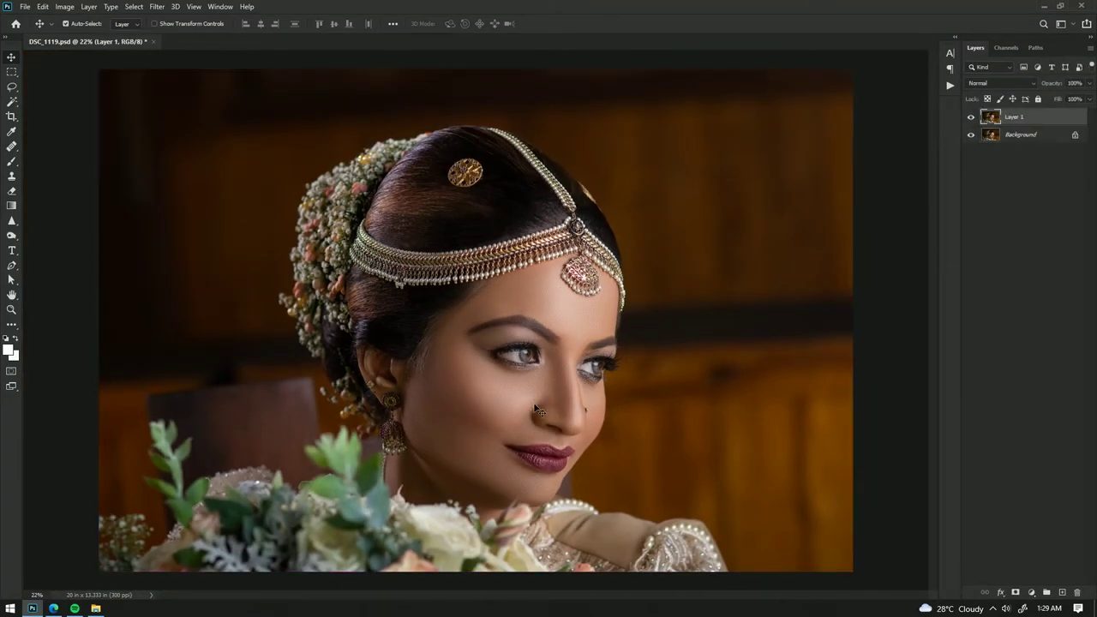
{"action": "scroll", "coordinate": [529, 389], "scroll_direction": "down", "scroll_amount": 1}
{"action": "left_click", "coordinate": [157, 6]}
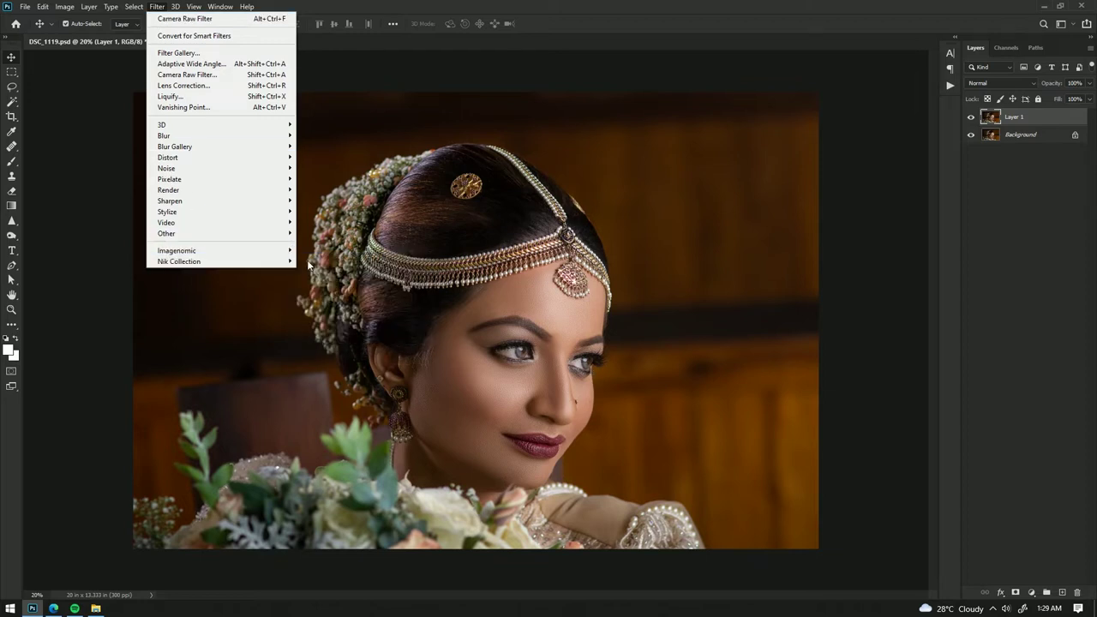
{"action": "mouse_move", "coordinate": [179, 262]}
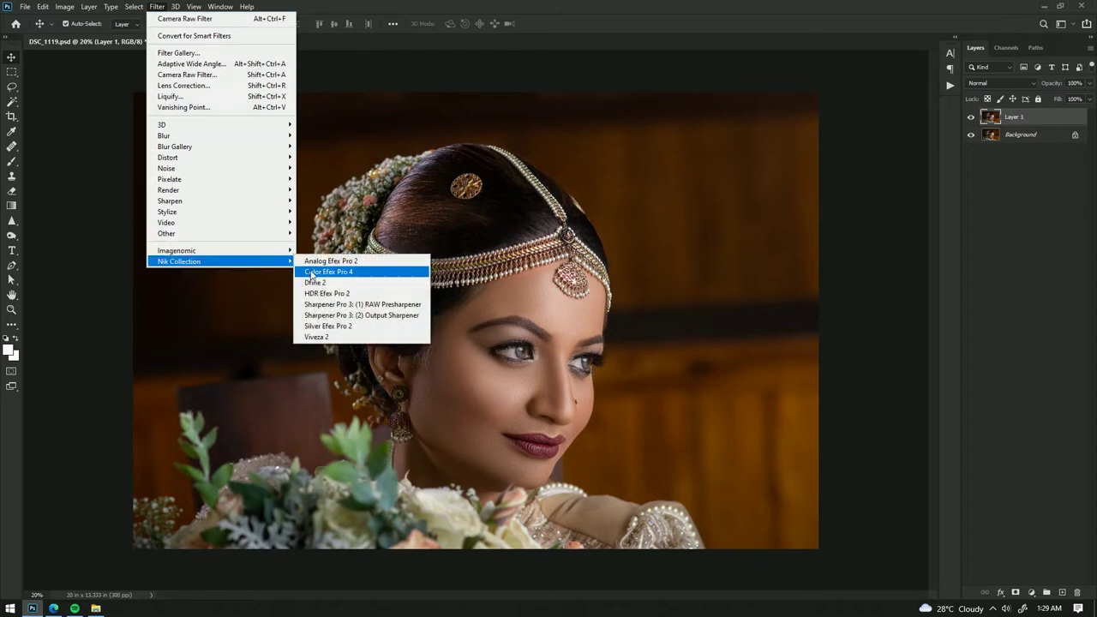
{"action": "left_click", "coordinate": [312, 273]}
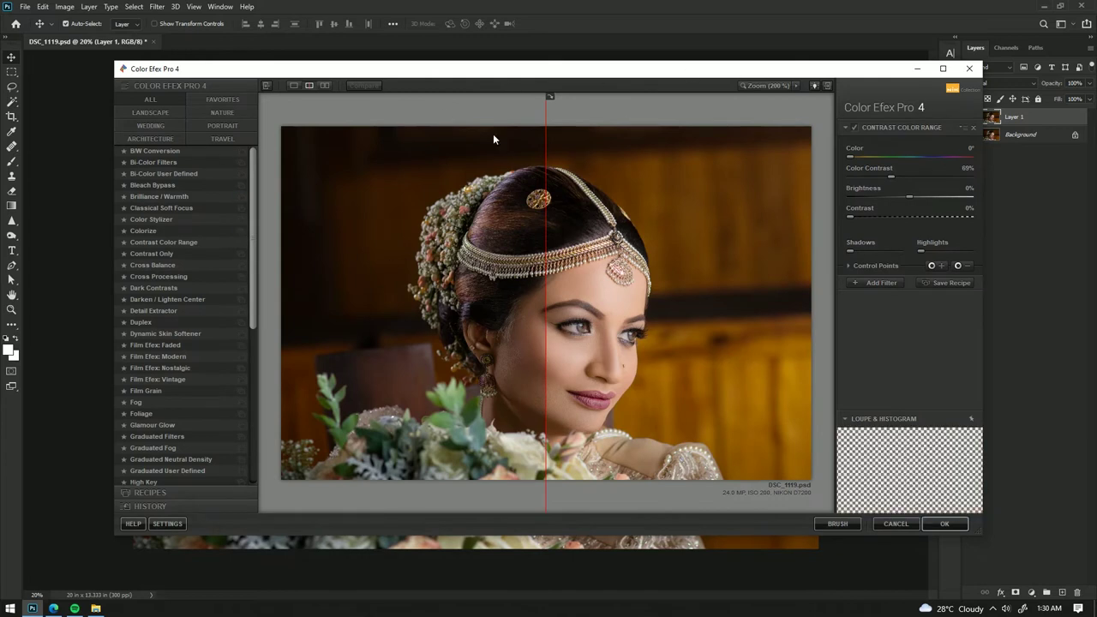
- Maximize the editor, widen the before/after comparison, and preview the Dark Contrasts filter
{"action": "left_click", "coordinate": [941, 70]}
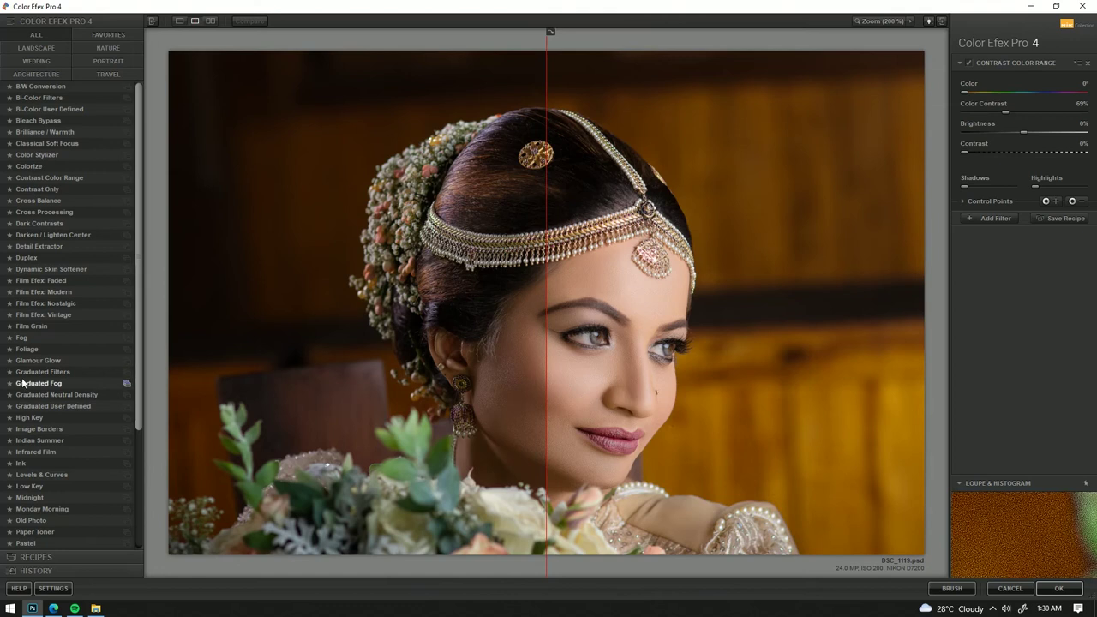
{"action": "mouse_move", "coordinate": [548, 248]}
{"action": "left_mouse_down"}
{"action": "mouse_move", "coordinate": [713, 248]}
{"action": "mouse_move", "coordinate": [278, 282]}
{"action": "left_mouse_up"}
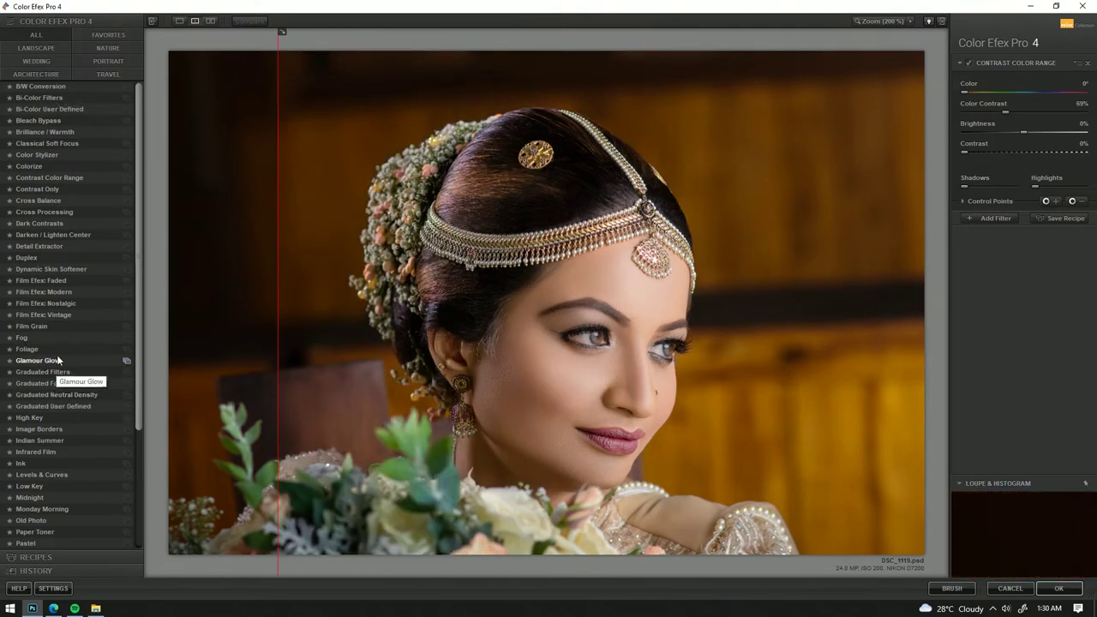
{"action": "left_click", "coordinate": [47, 223]}
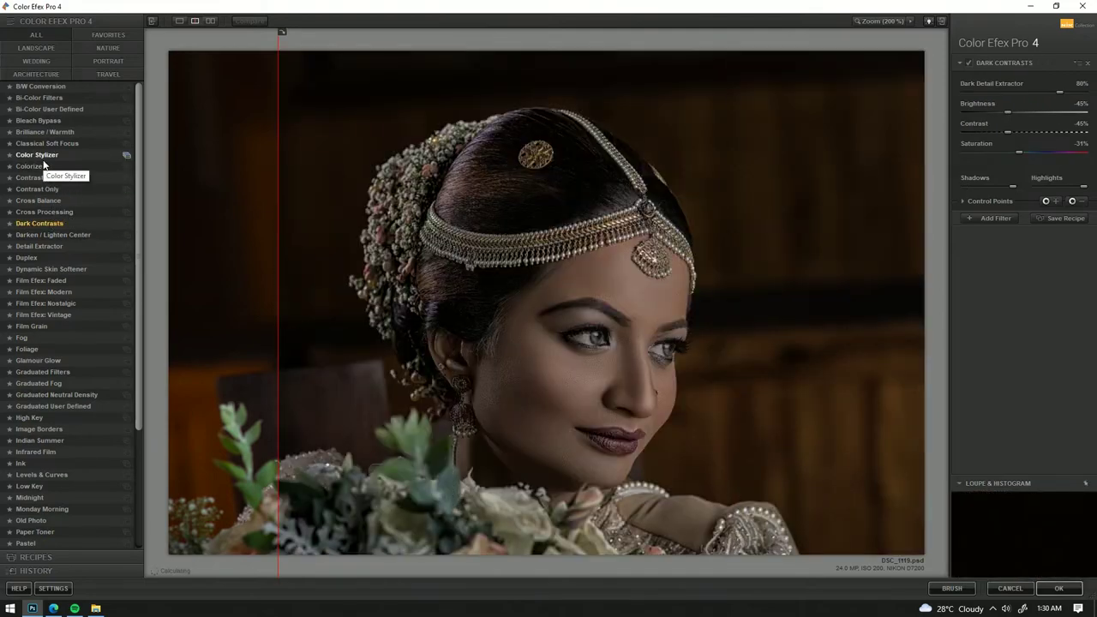
{"action": "left_click", "coordinate": [81, 178]}
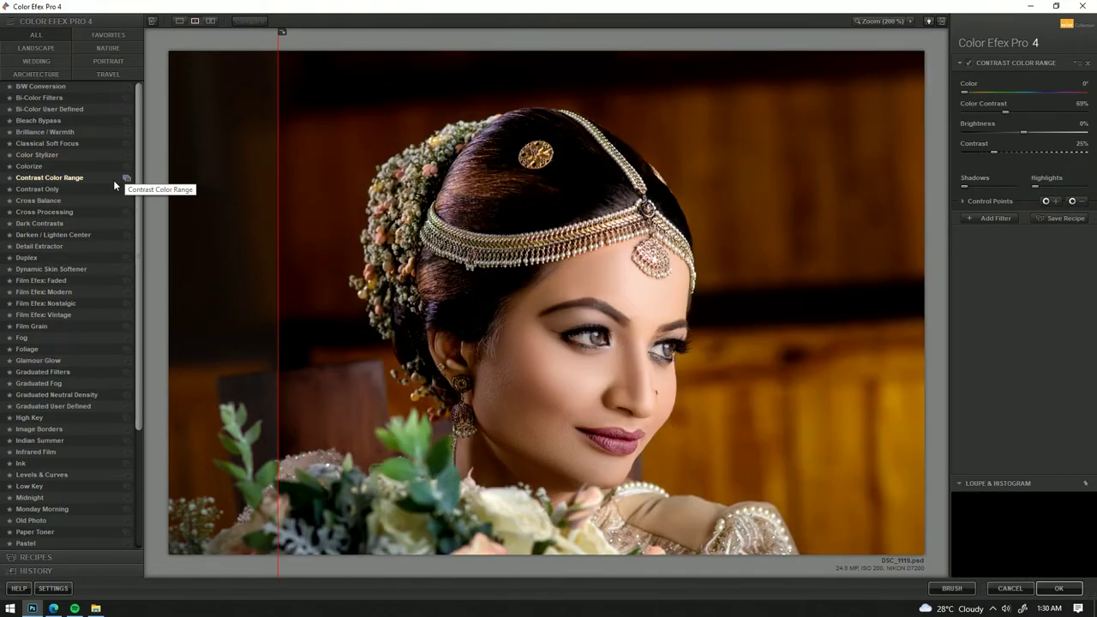
- Preview Classical Soft Focus, then return to Contrast Color Range and show its presets
{"action": "left_click", "coordinate": [48, 143]}
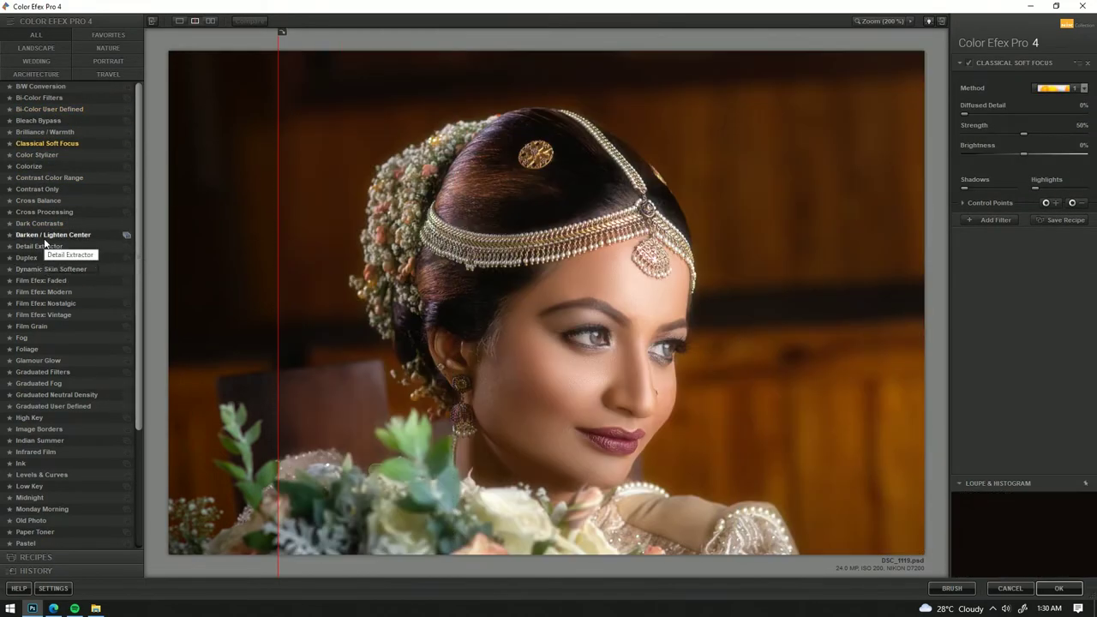
{"action": "left_click", "coordinate": [49, 177]}
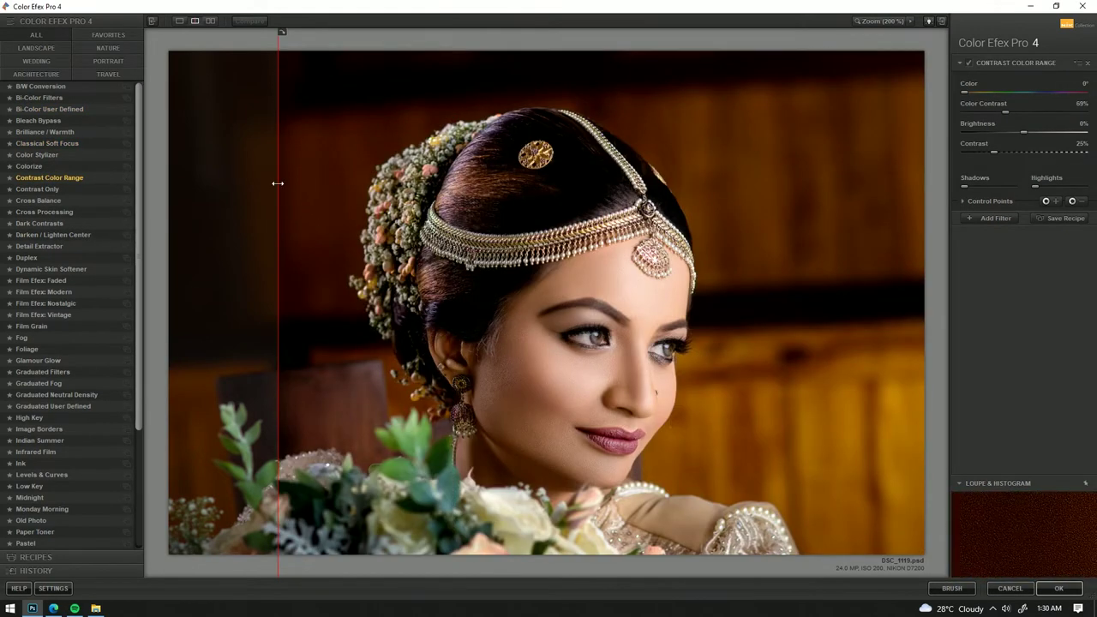
{"action": "left_click_drag", "start_coordinate": [279, 185], "coordinate": [366, 172]}
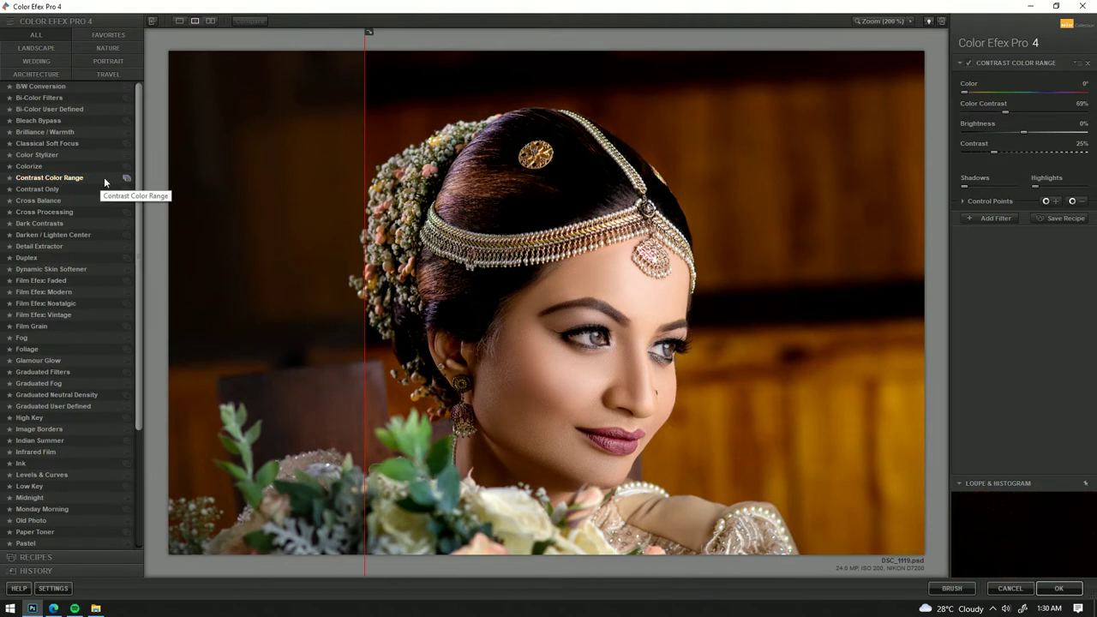
{"action": "left_click", "coordinate": [126, 180]}
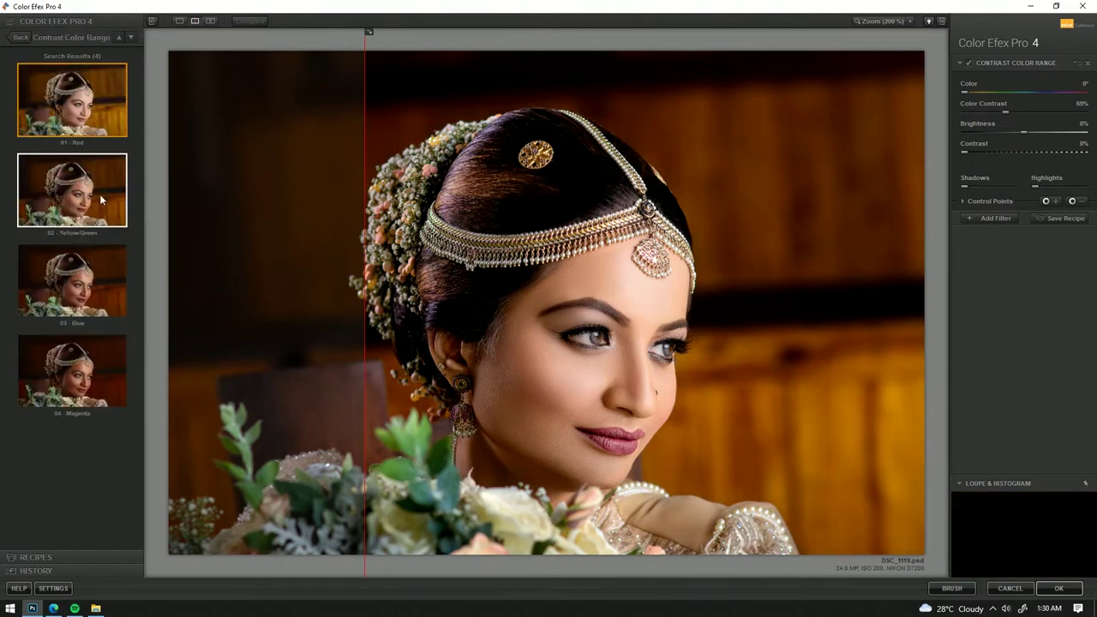
- Preview the Yellow/Green, Blue and Magenta presets, then choose 01 - Red and expand Control Points
{"action": "left_click", "coordinate": [68, 203]}
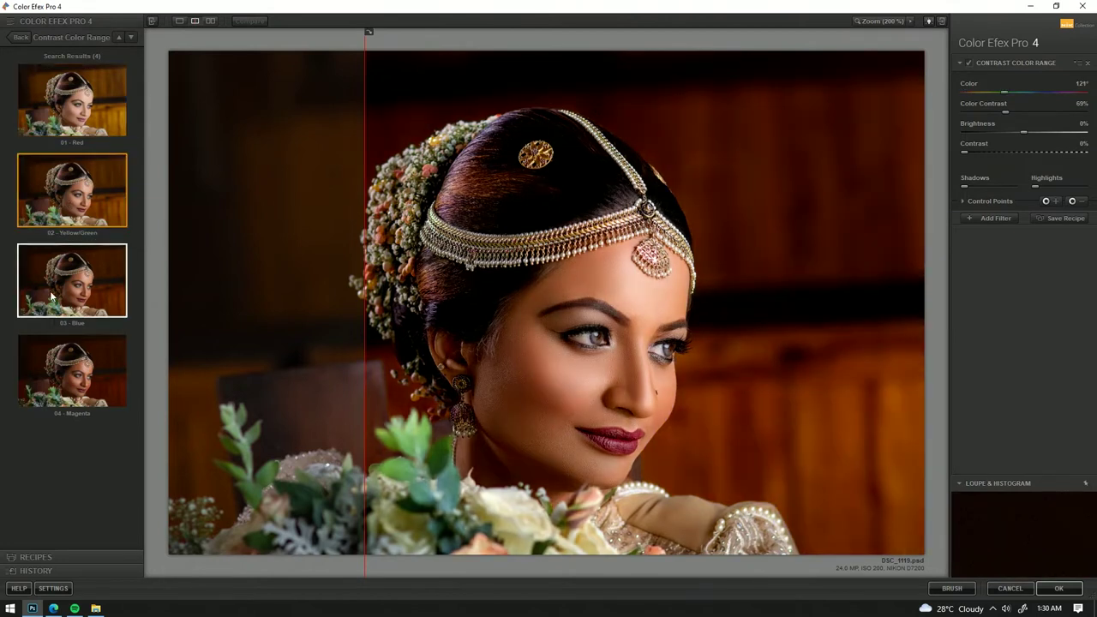
{"action": "left_click", "coordinate": [75, 287]}
{"action": "left_click", "coordinate": [76, 400]}
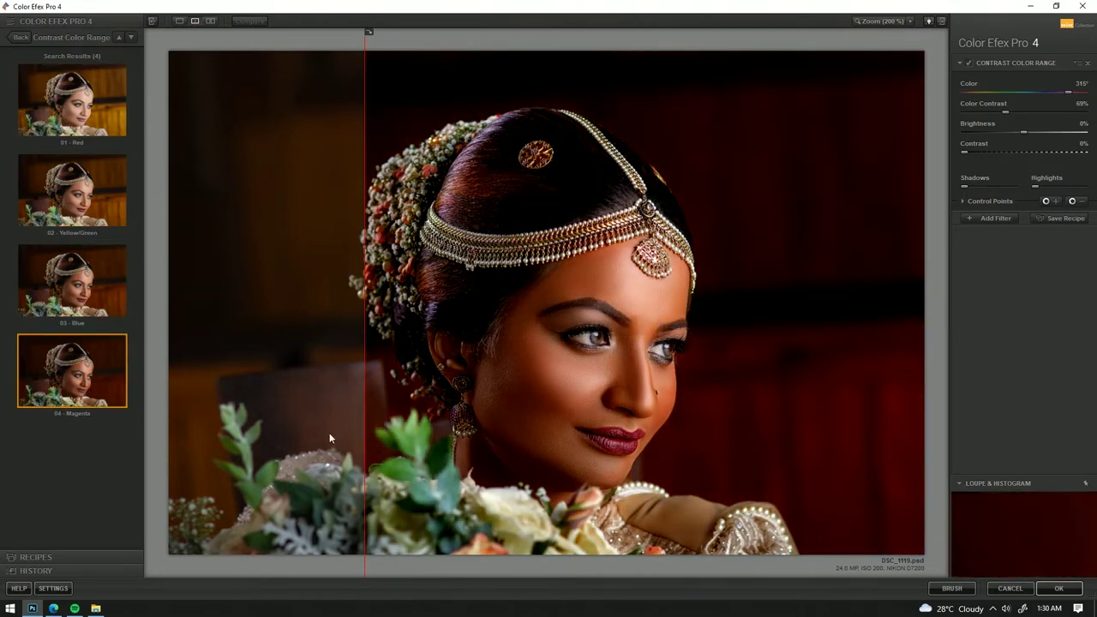
{"action": "left_click", "coordinate": [72, 191]}
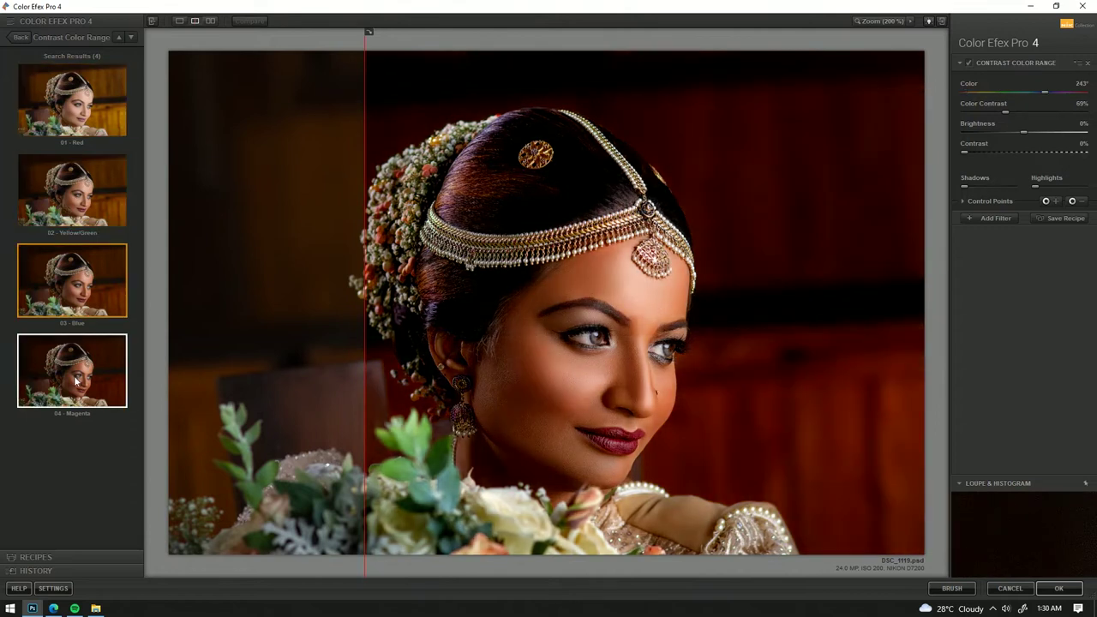
{"action": "left_click", "coordinate": [73, 102]}
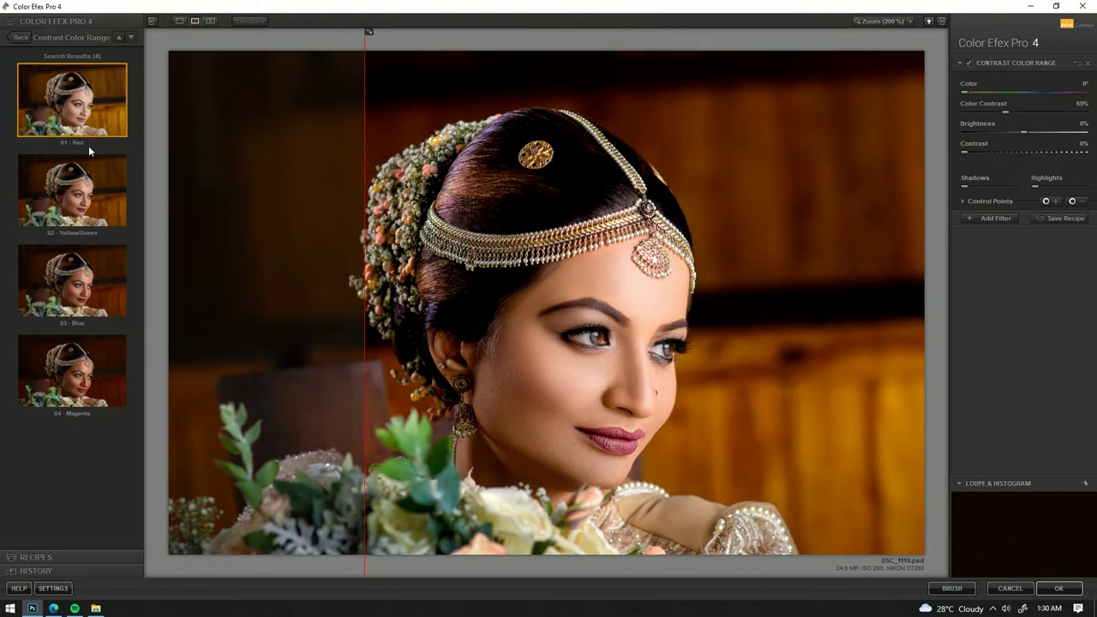
{"action": "left_click", "coordinate": [47, 97]}
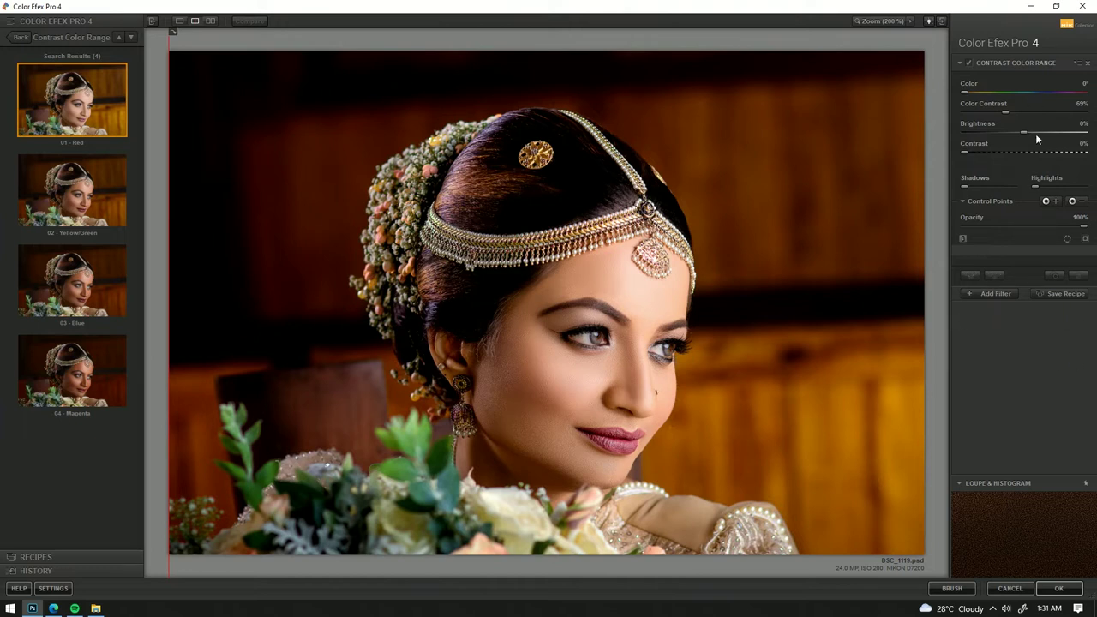
- Set brightness to -5%, color contrast to 87% and opacity to 64%, then add a lip control point
{"action": "left_click_drag", "start_coordinate": [1041, 227], "coordinate": [1022, 227]}
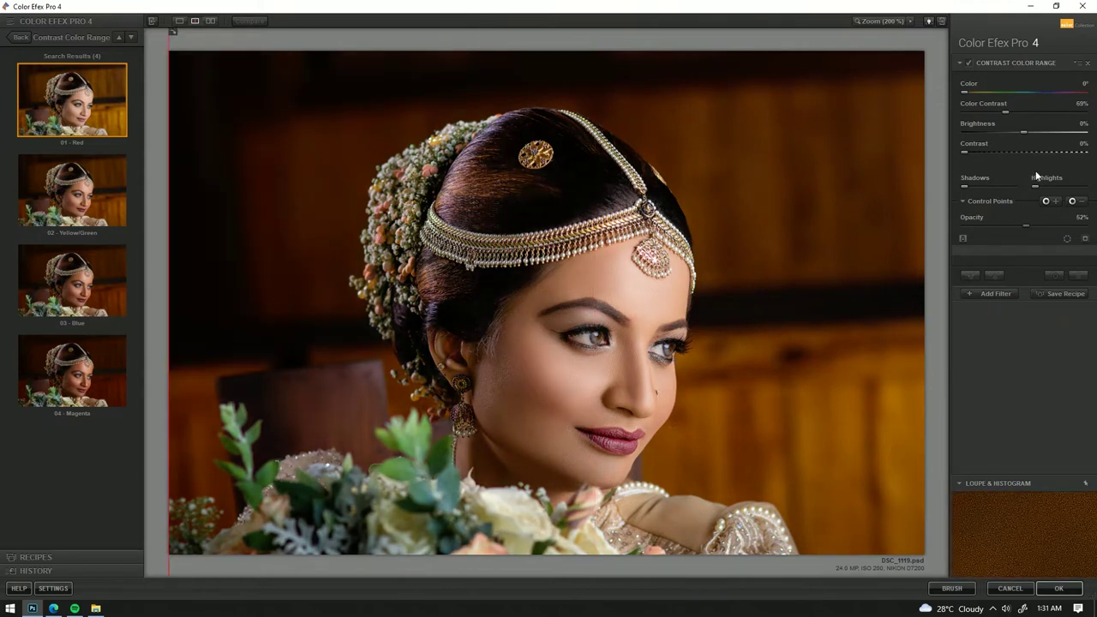
{"action": "left_click_drag", "start_coordinate": [1013, 133], "coordinate": [1003, 129]}
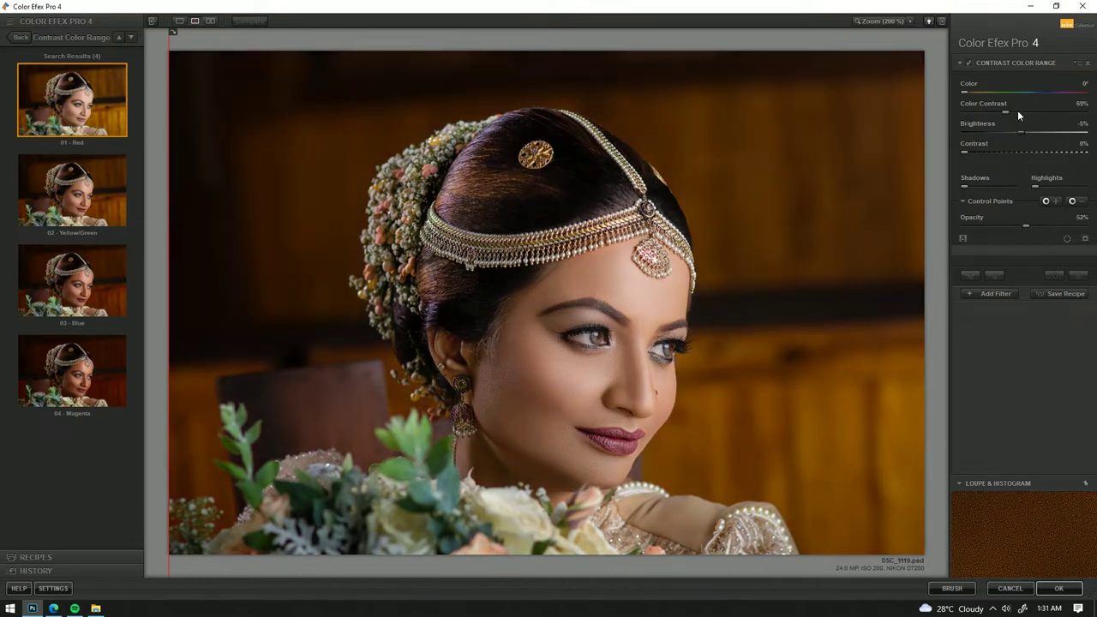
{"action": "left_click_drag", "start_coordinate": [1015, 110], "coordinate": [1010, 111]}
{"action": "left_click_drag", "start_coordinate": [1001, 112], "coordinate": [1013, 112]}
{"action": "left_click_drag", "start_coordinate": [1025, 225], "coordinate": [1041, 226]}
{"action": "left_click", "coordinate": [1008, 111]}
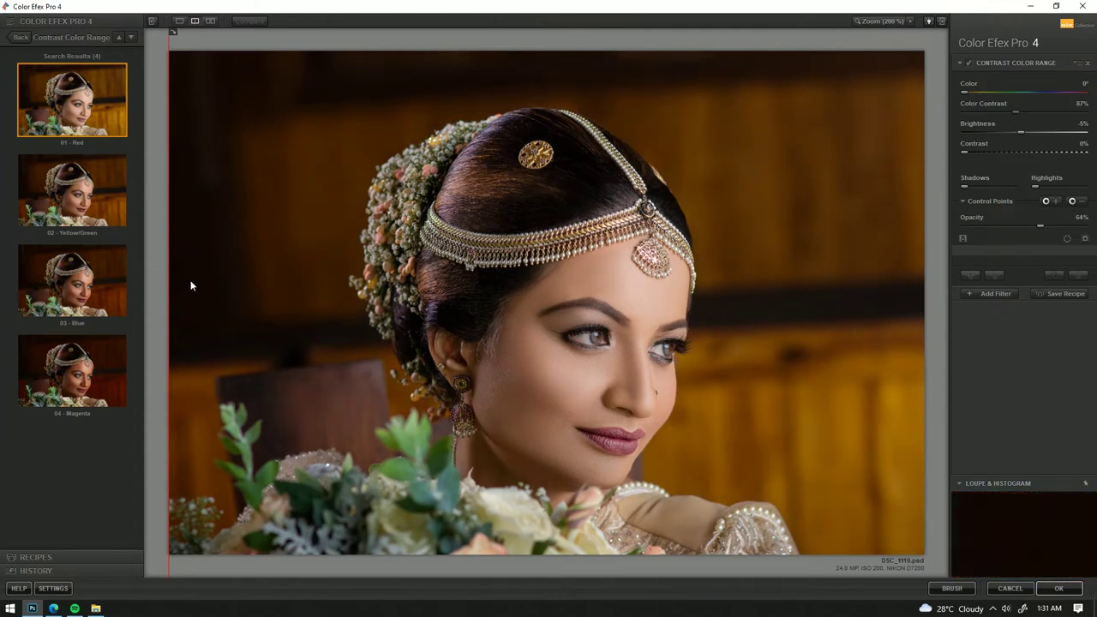
{"action": "left_click", "coordinate": [1082, 204]}
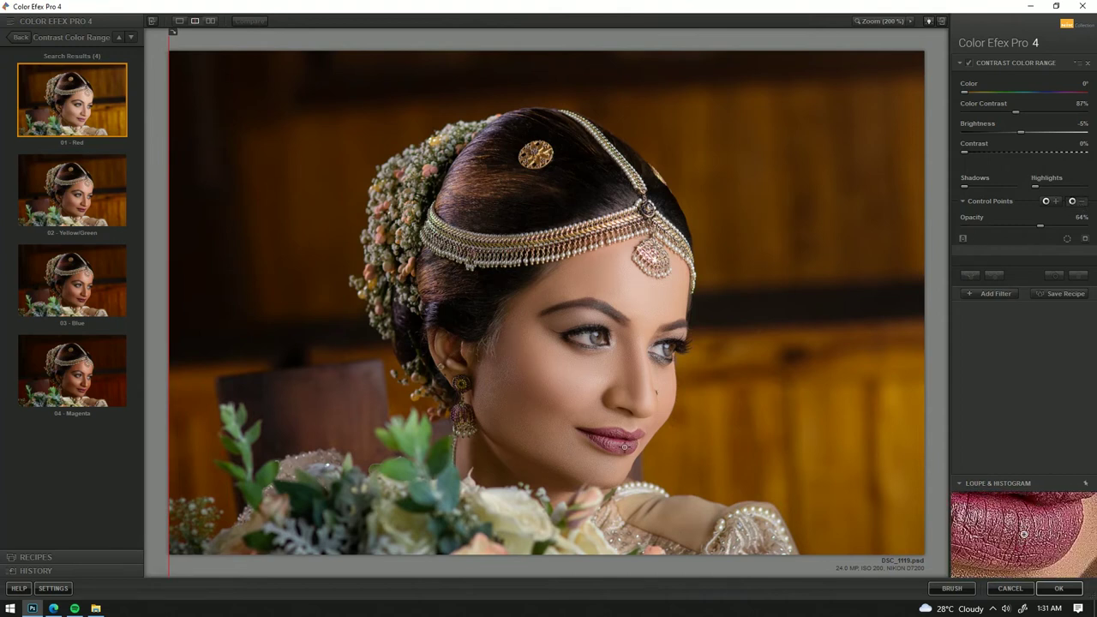
{"action": "left_click", "coordinate": [625, 445]}
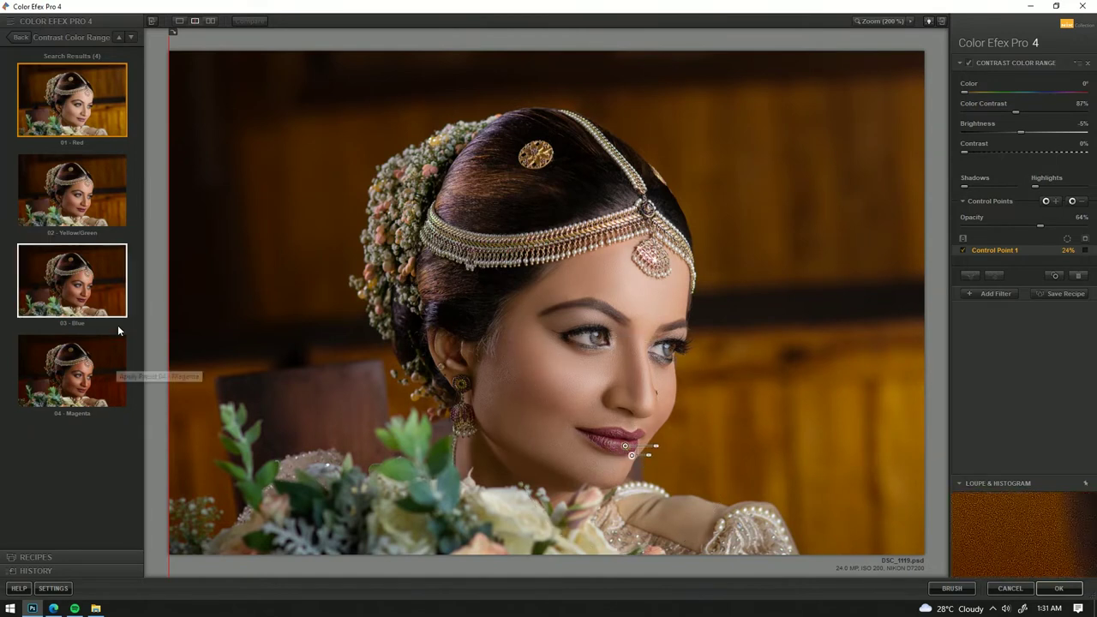
- Add a 24% control point near the photo's bottom and shrink the lip control point to 20%
{"action": "mouse_move", "coordinate": [171, 272]}
{"action": "left_mouse_down"}
{"action": "mouse_move", "coordinate": [617, 271]}
{"action": "mouse_move", "coordinate": [215, 301]}
{"action": "mouse_move", "coordinate": [438, 336]}
{"action": "mouse_move", "coordinate": [170, 336]}
{"action": "left_mouse_up"}
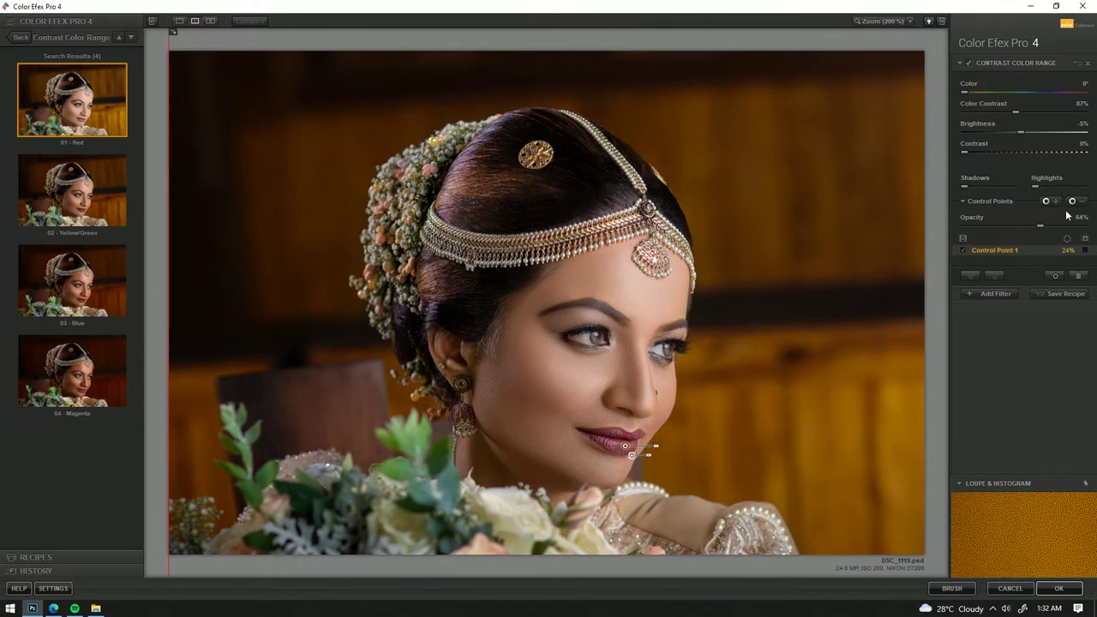
{"action": "left_click", "coordinate": [773, 267]}
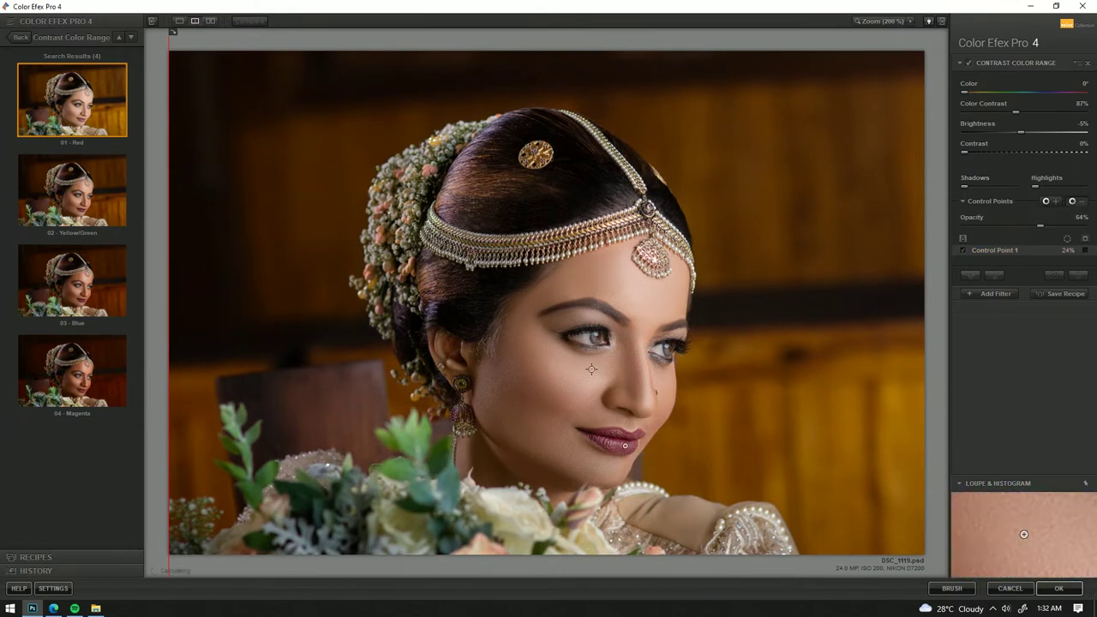
{"action": "left_click", "coordinate": [655, 550]}
{"action": "left_click_drag", "start_coordinate": [674, 553], "coordinate": [687, 556]}
{"action": "left_click", "coordinate": [625, 447]}
{"action": "left_click_drag", "start_coordinate": [656, 452], "coordinate": [652, 451]}
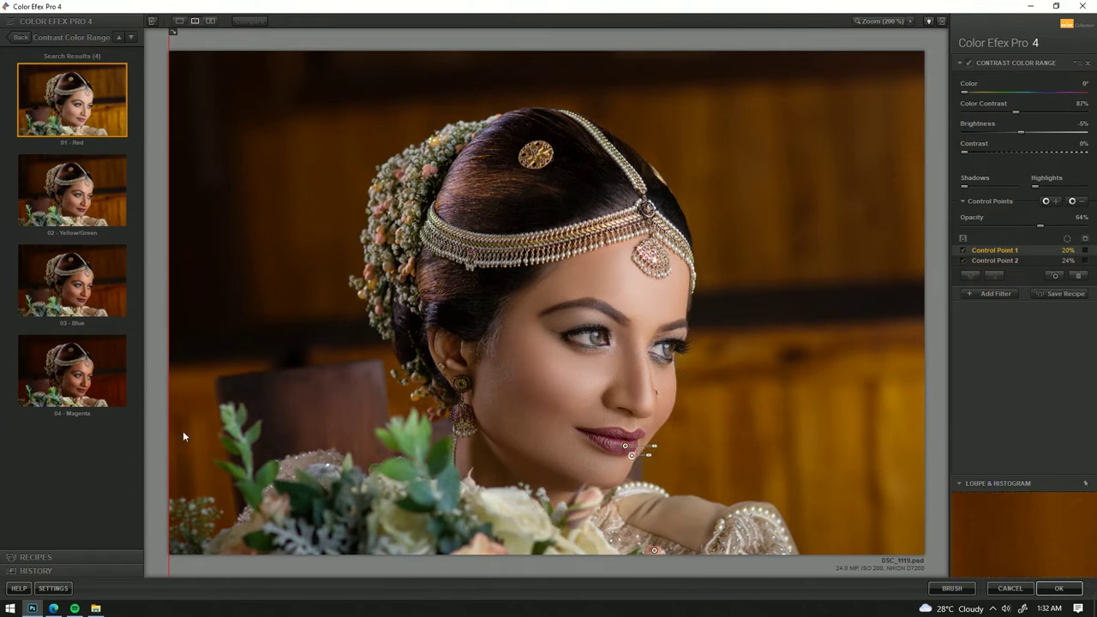
- Add a second Contrast Color Range filter with the 02 - Yellow/Green preset and a control point
{"action": "left_click", "coordinate": [994, 294]}
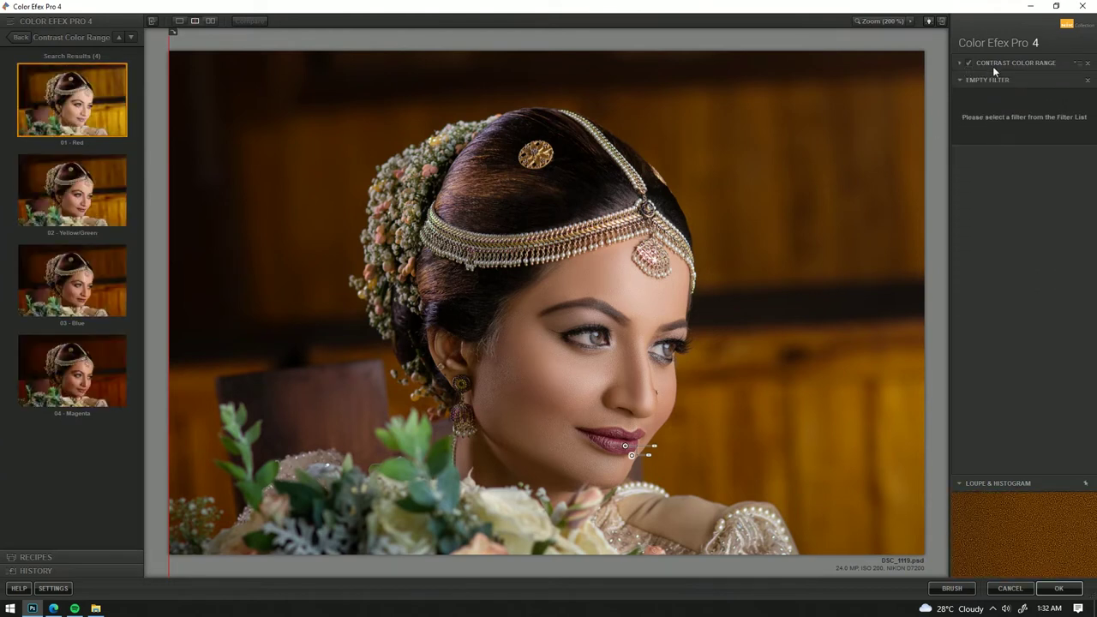
{"action": "left_click", "coordinate": [64, 199]}
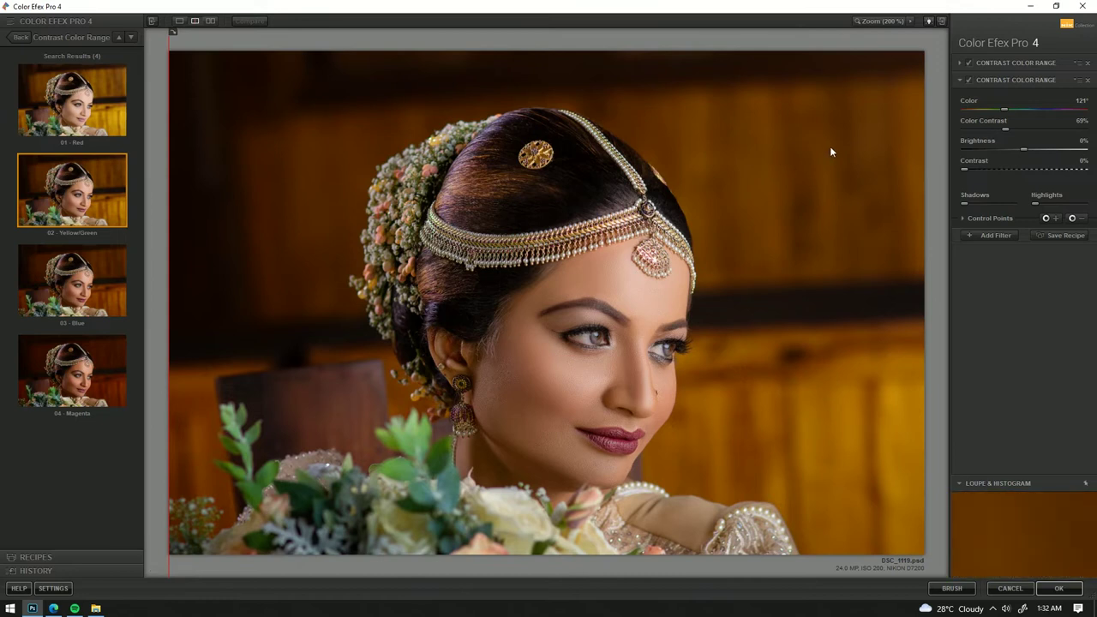
{"action": "left_click", "coordinate": [1047, 218]}
{"action": "left_click", "coordinate": [817, 491]}
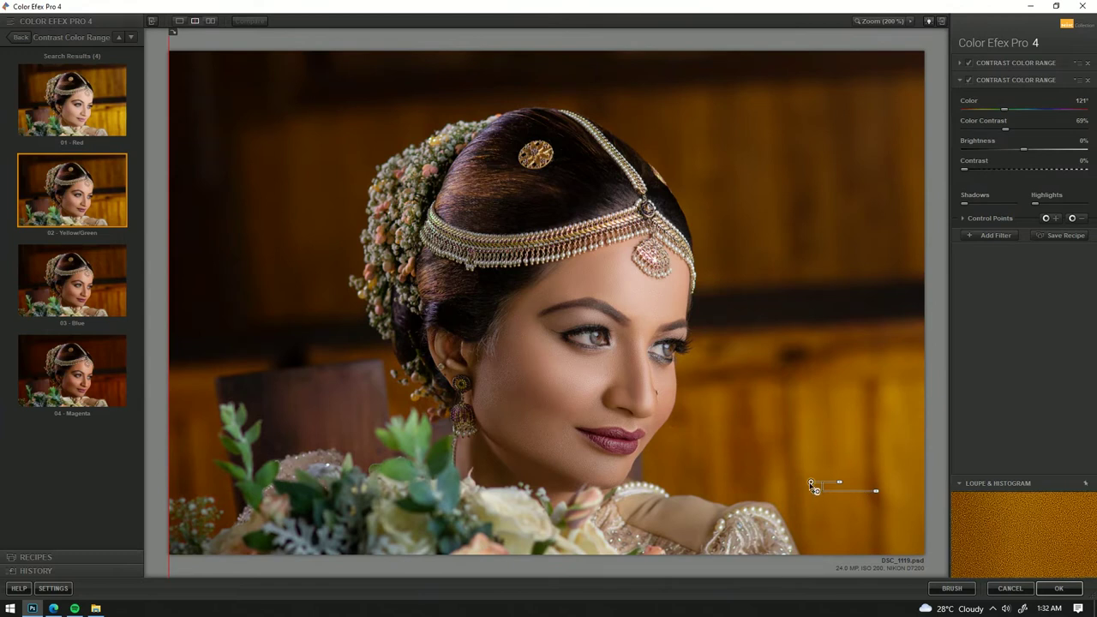
- Spread control points around the background, check a before/after split, and add an empty filter slot
{"action": "mouse_move", "coordinate": [811, 485]}
{"action": "left_mouse_down"}
{"action": "mouse_move", "coordinate": [808, 342]}
{"action": "mouse_move", "coordinate": [845, 184]}
{"action": "left_mouse_up"}
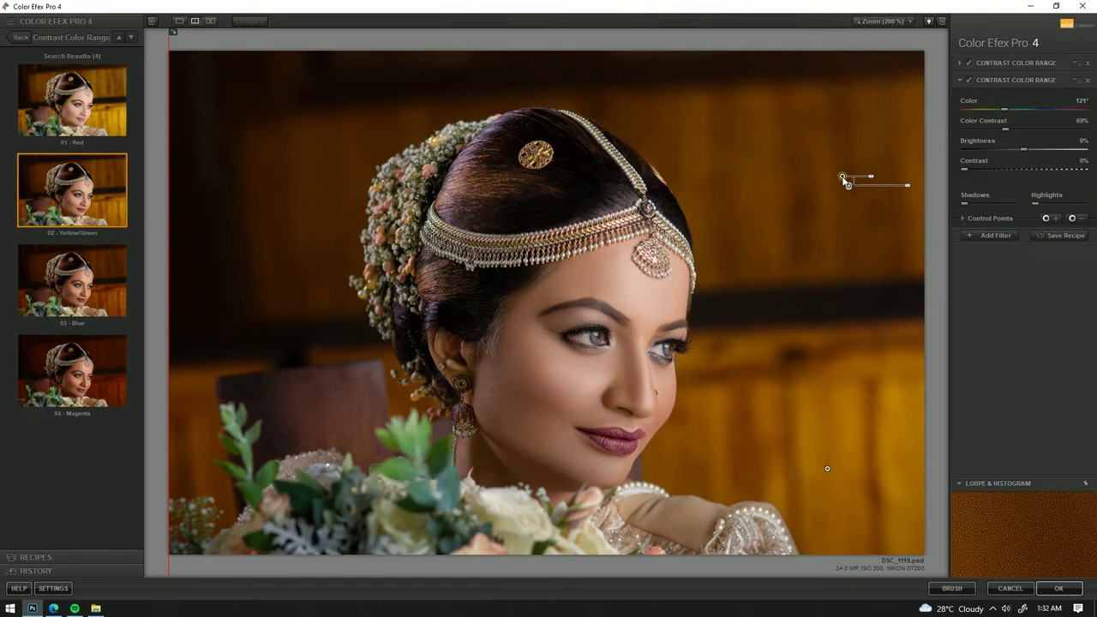
{"action": "mouse_move", "coordinate": [846, 183]}
{"action": "left_mouse_down"}
{"action": "mouse_move", "coordinate": [259, 174]}
{"action": "mouse_move", "coordinate": [202, 470]}
{"action": "left_mouse_up"}
{"action": "mouse_move", "coordinate": [171, 363]}
{"action": "left_mouse_down"}
{"action": "mouse_move", "coordinate": [710, 379]}
{"action": "mouse_move", "coordinate": [840, 346]}
{"action": "mouse_move", "coordinate": [120, 307]}
{"action": "left_mouse_up"}
{"action": "mouse_move", "coordinate": [844, 316]}
{"action": "left_click", "coordinate": [996, 237]}
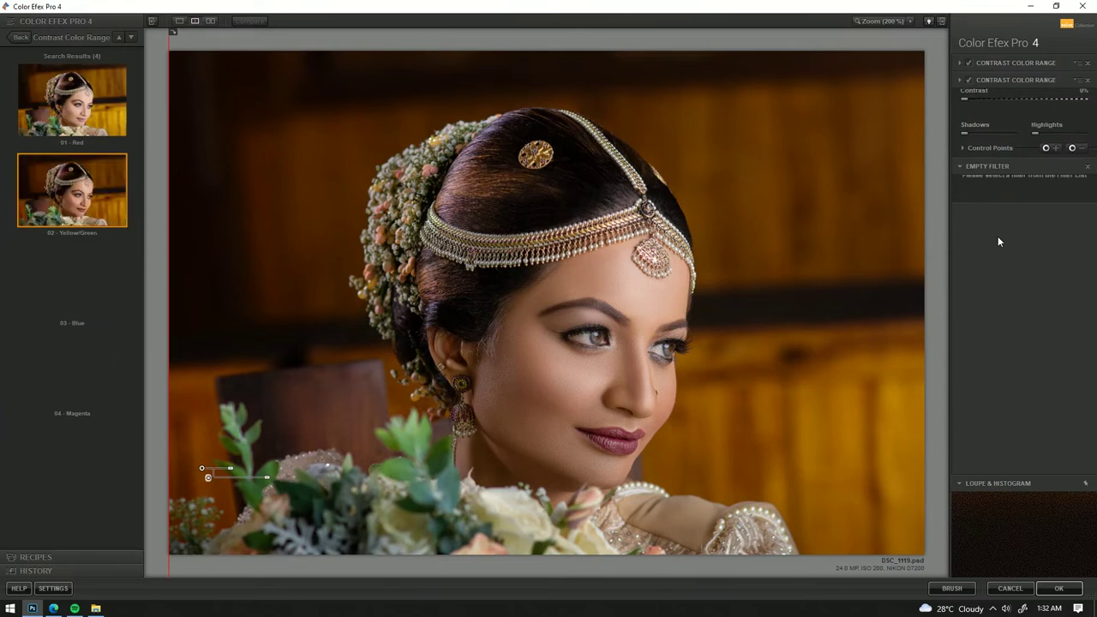
- Add Detail Extractor from the filter list with a control point on the hair flowers
{"action": "left_click", "coordinate": [17, 40]}
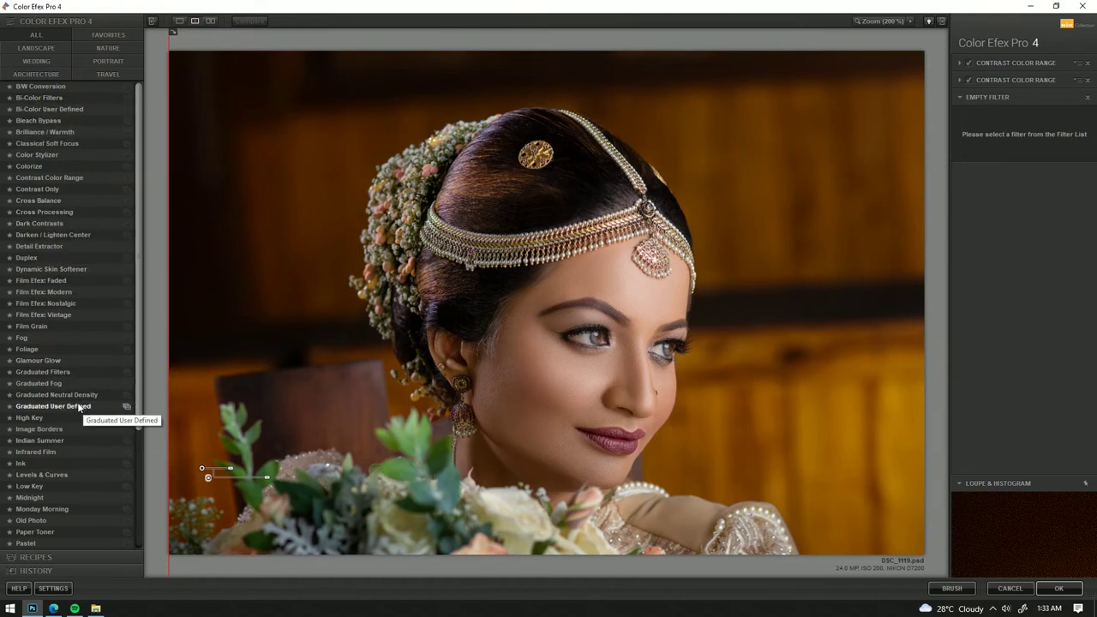
{"action": "left_click", "coordinate": [86, 246]}
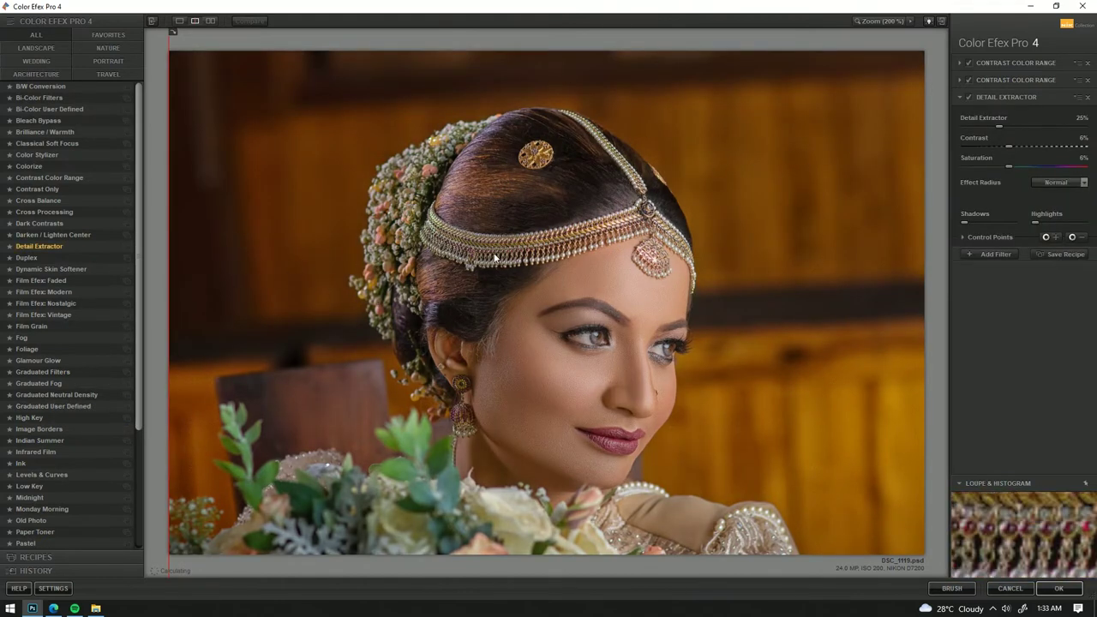
{"action": "left_click", "coordinate": [1054, 239]}
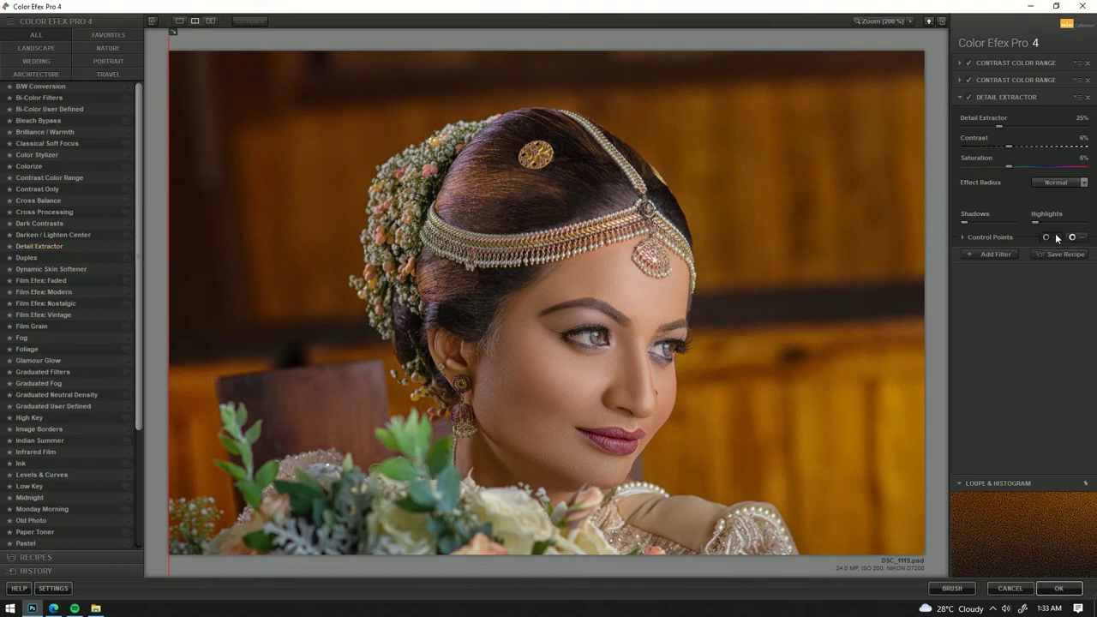
{"action": "left_click", "coordinate": [401, 183]}
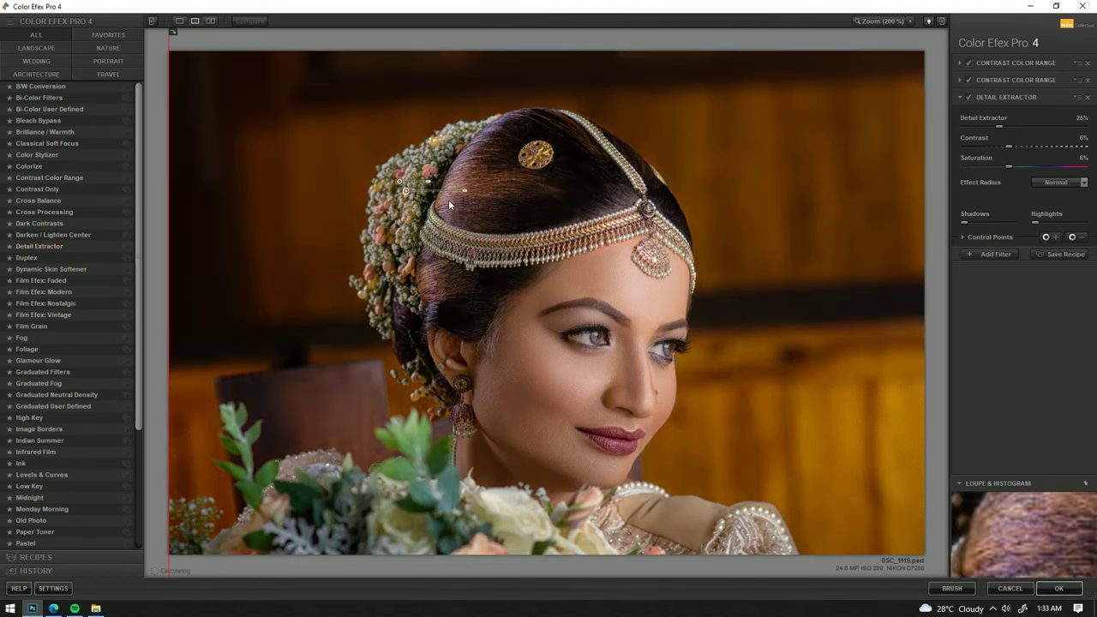
- Add control points on the lips at 84% and on the dress, then add another filter slot
{"action": "left_click", "coordinate": [1055, 239]}
{"action": "left_click", "coordinate": [626, 444]}
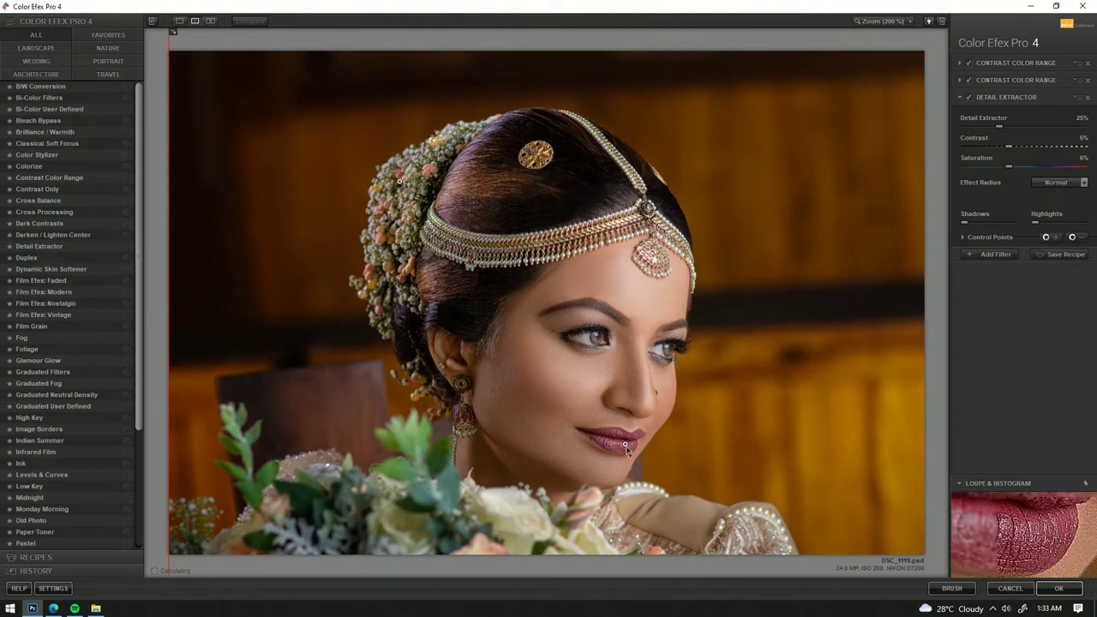
{"action": "left_click_drag", "start_coordinate": [691, 452], "coordinate": [679, 453]}
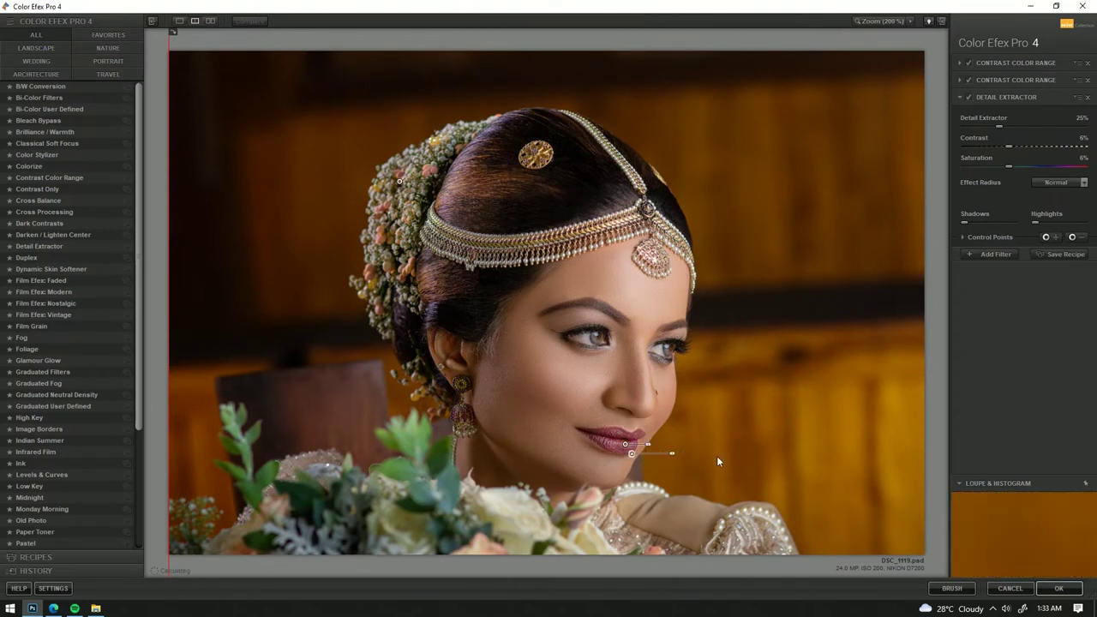
{"action": "left_click", "coordinate": [1049, 238]}
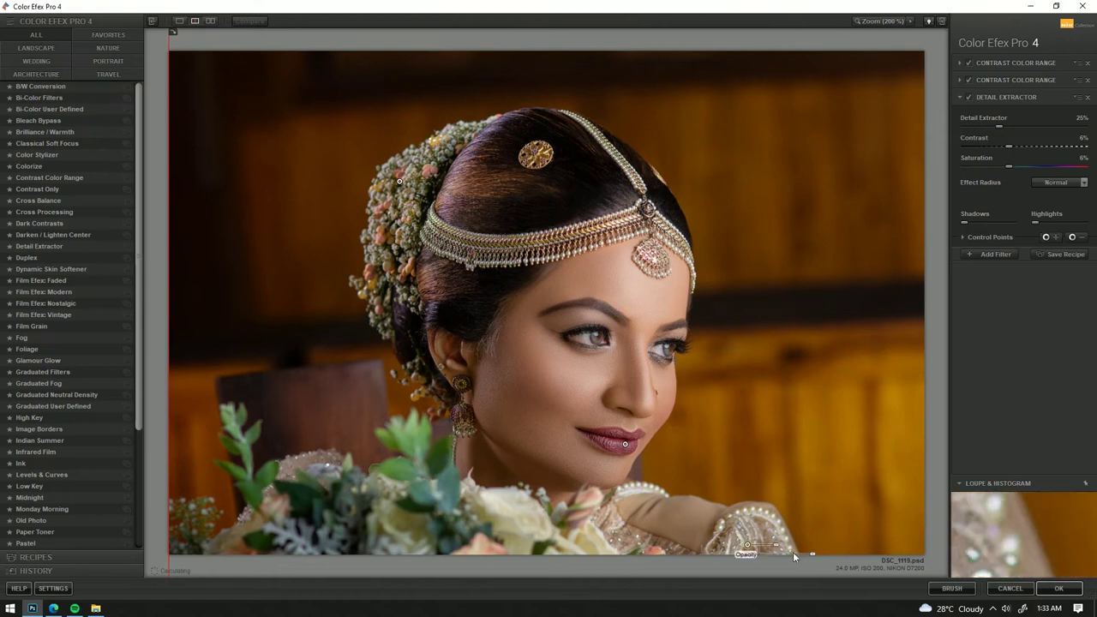
{"action": "left_click", "coordinate": [747, 545]}
{"action": "left_click_drag", "start_coordinate": [754, 549], "coordinate": [749, 551]}
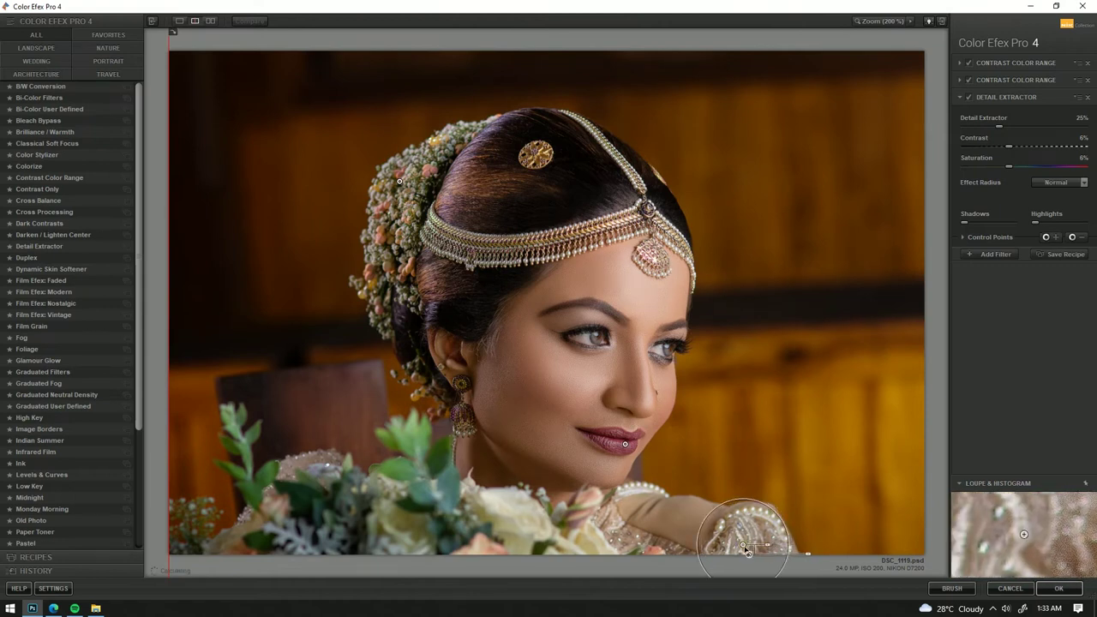
{"action": "left_click", "coordinate": [995, 253]}
- Add Tonal Contrast at 37% opacity, preview the split view, and start saving a recipe
{"action": "scroll", "coordinate": [55, 276], "scroll_direction": "down", "scroll_amount": 3}
{"action": "scroll", "coordinate": [55, 276], "scroll_direction": "down", "scroll_amount": 2}
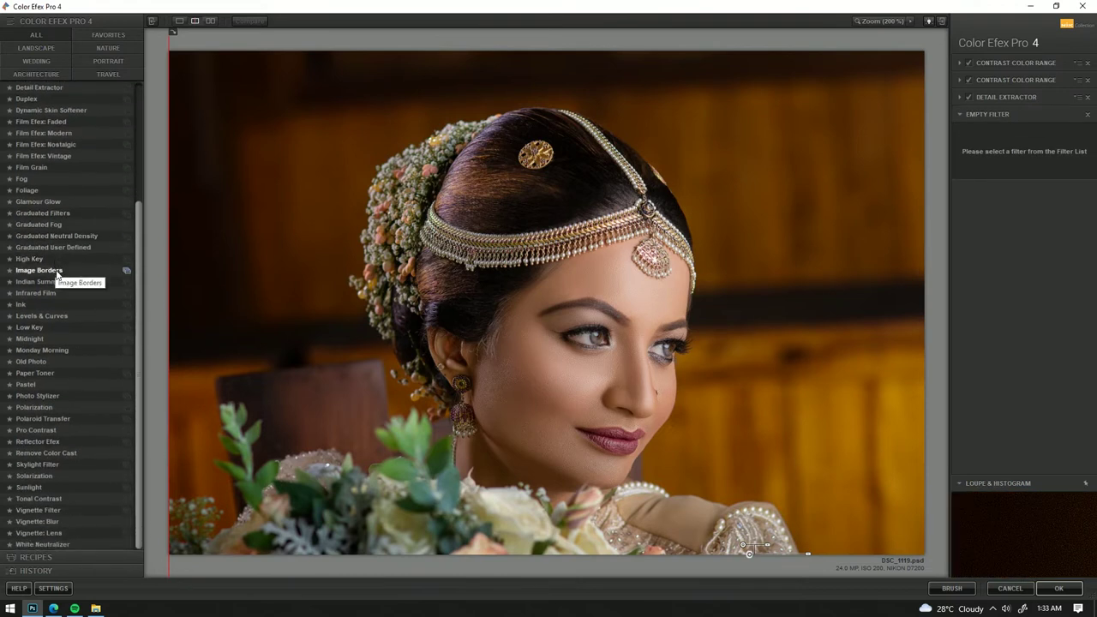
{"action": "left_click", "coordinate": [39, 498]}
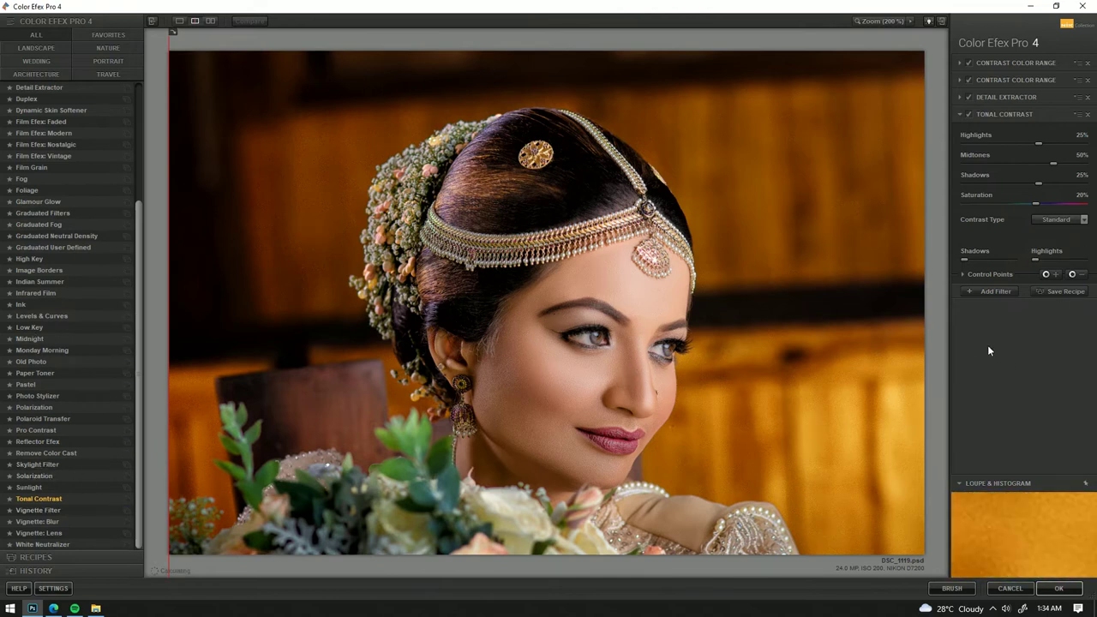
{"action": "left_click", "coordinate": [990, 274]}
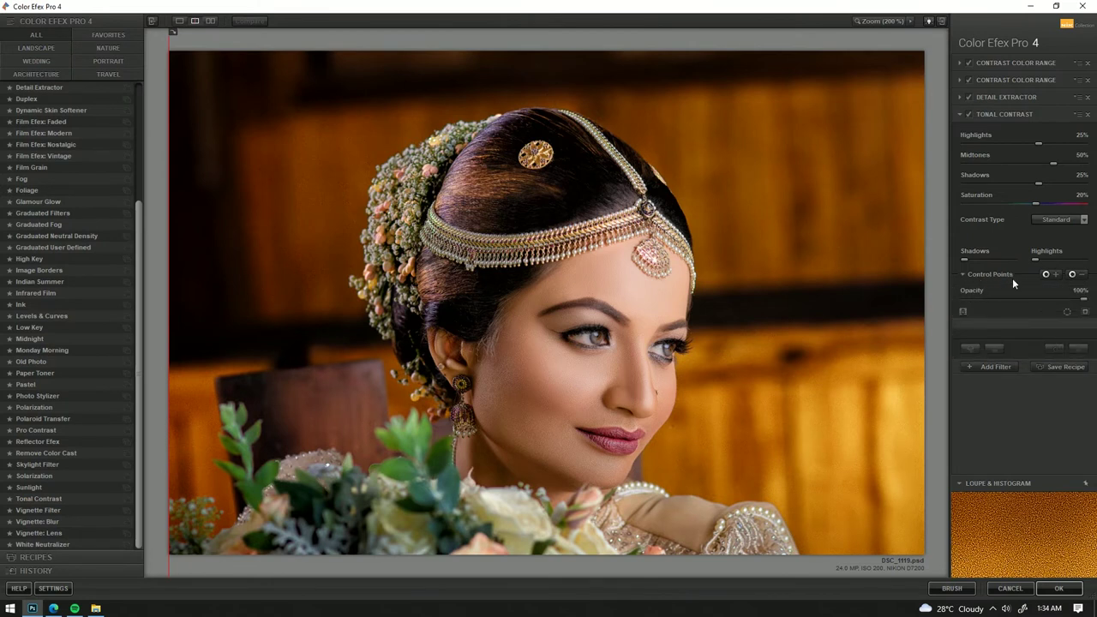
{"action": "mouse_move", "coordinate": [1031, 300]}
{"action": "left_mouse_down"}
{"action": "mouse_move", "coordinate": [1009, 297]}
{"action": "mouse_move", "coordinate": [1043, 298]}
{"action": "mouse_move", "coordinate": [1005, 300]}
{"action": "left_mouse_up"}
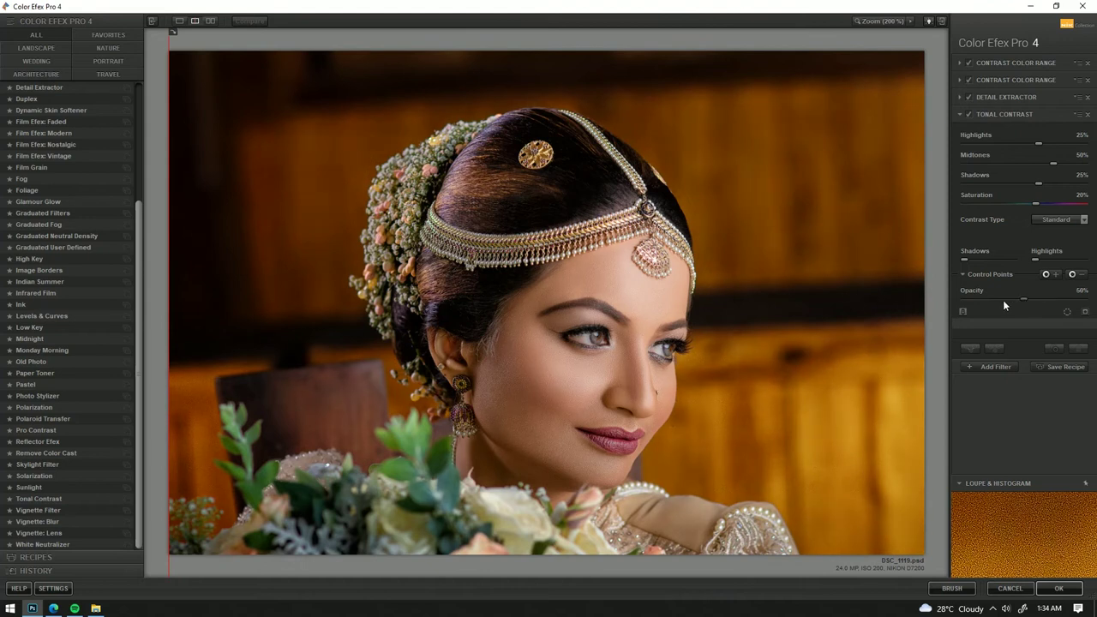
{"action": "mouse_move", "coordinate": [921, 256]}
{"action": "left_mouse_down"}
{"action": "mouse_move", "coordinate": [208, 257]}
{"action": "mouse_move", "coordinate": [926, 252]}
{"action": "mouse_move", "coordinate": [363, 244]}
{"action": "mouse_move", "coordinate": [169, 218]}
{"action": "left_mouse_up"}
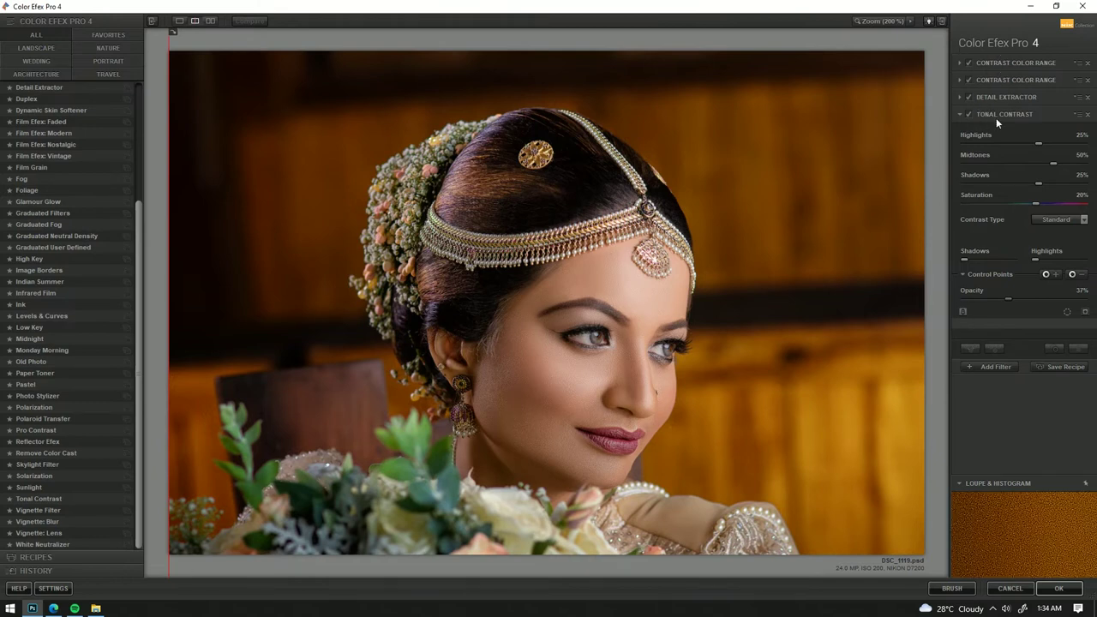
{"action": "left_click", "coordinate": [1052, 368]}
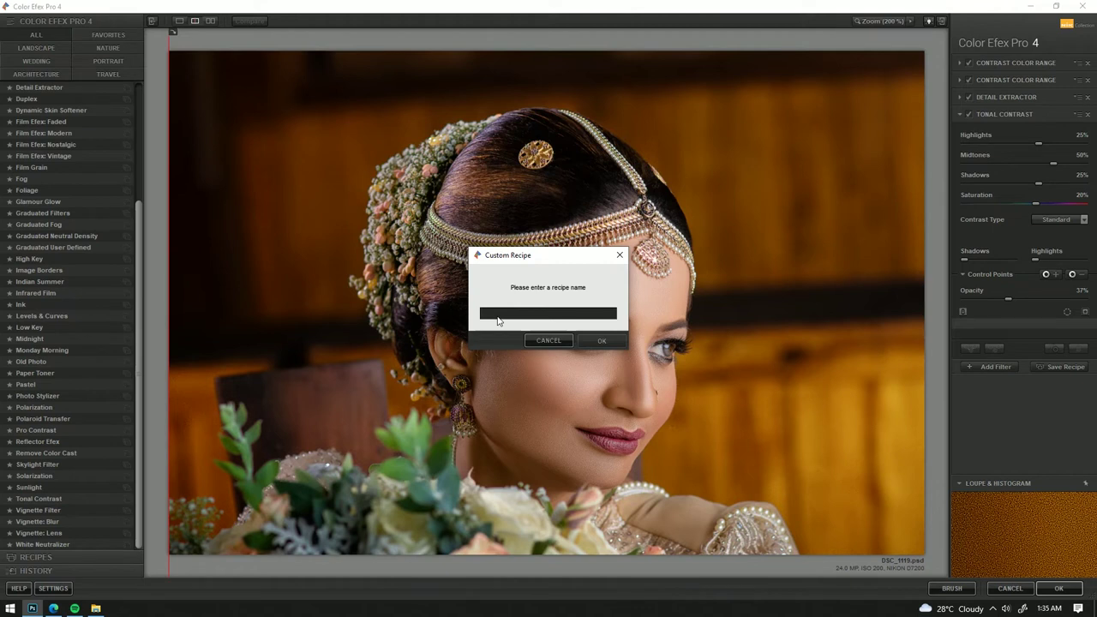
- Save the four-filter stack as the custom recipe 'Retouch' and apply the grade to Photoshop
{"action": "type", "text": "Br"}
{"action": "left_click", "coordinate": [589, 341]}
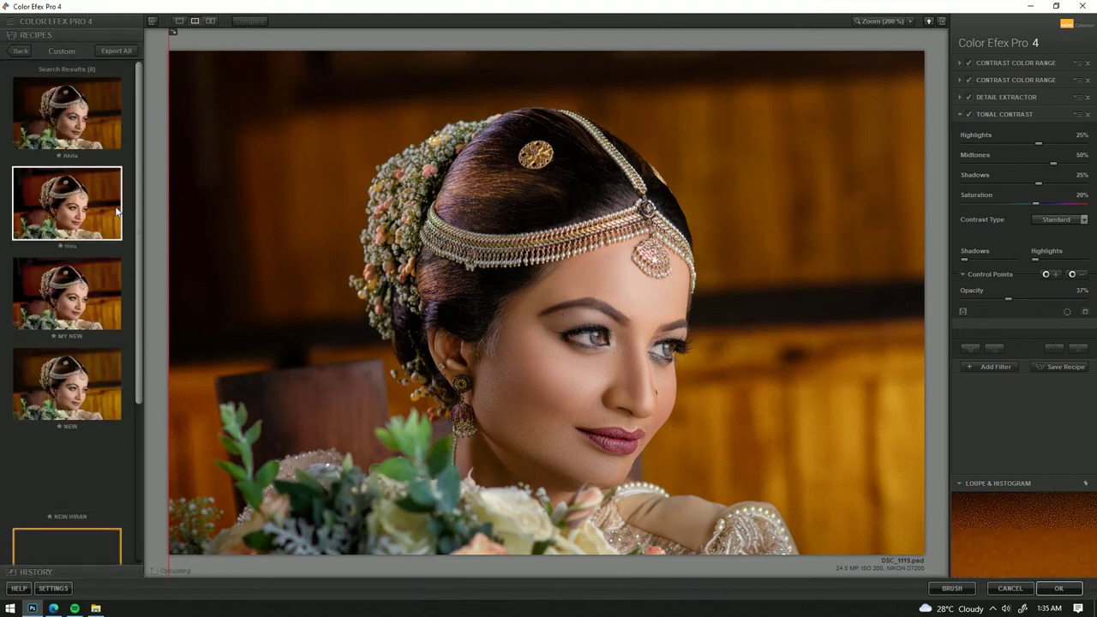
{"action": "scroll", "coordinate": [65, 294], "scroll_direction": "down", "scroll_amount": 2}
{"action": "scroll", "coordinate": [65, 343], "scroll_direction": "down", "scroll_amount": 4}
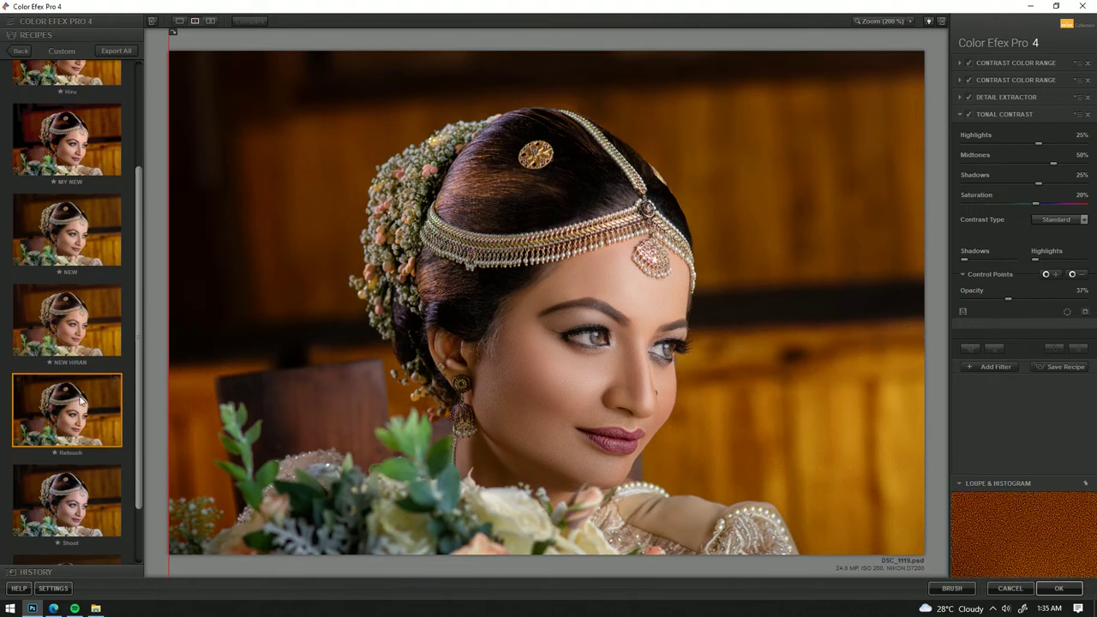
{"action": "left_click", "coordinate": [1058, 588]}
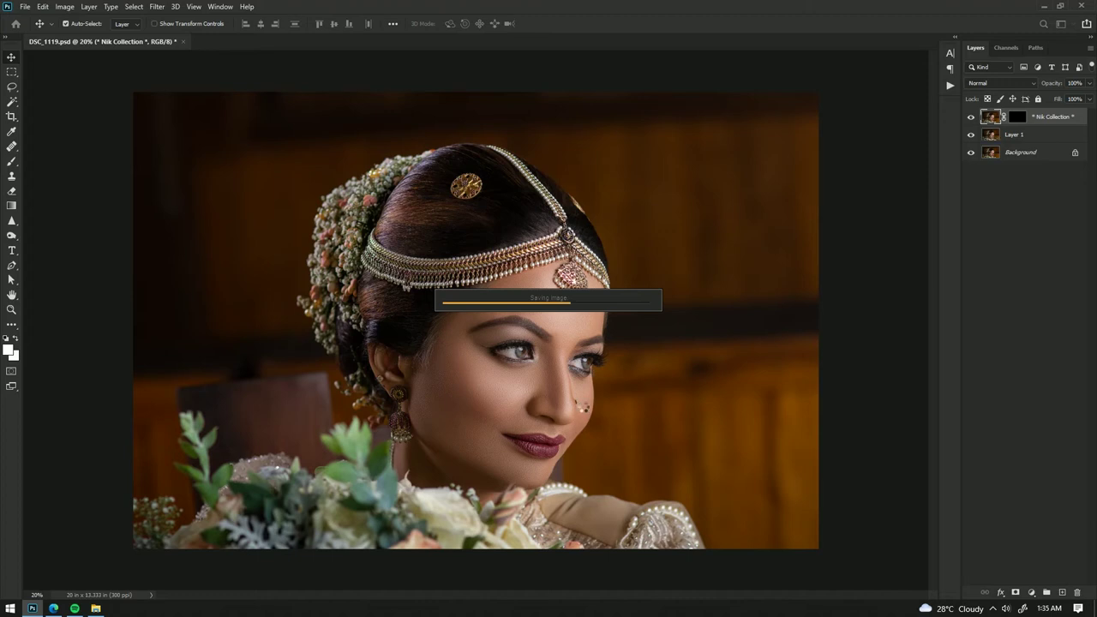
- Toggle the Retouch (CEP 4) layer's visibility to compare the grade, then select that layer
{"action": "left_click", "coordinate": [971, 116]}
{"action": "left_click", "coordinate": [971, 116]}
{"action": "left_click", "coordinate": [971, 117]}
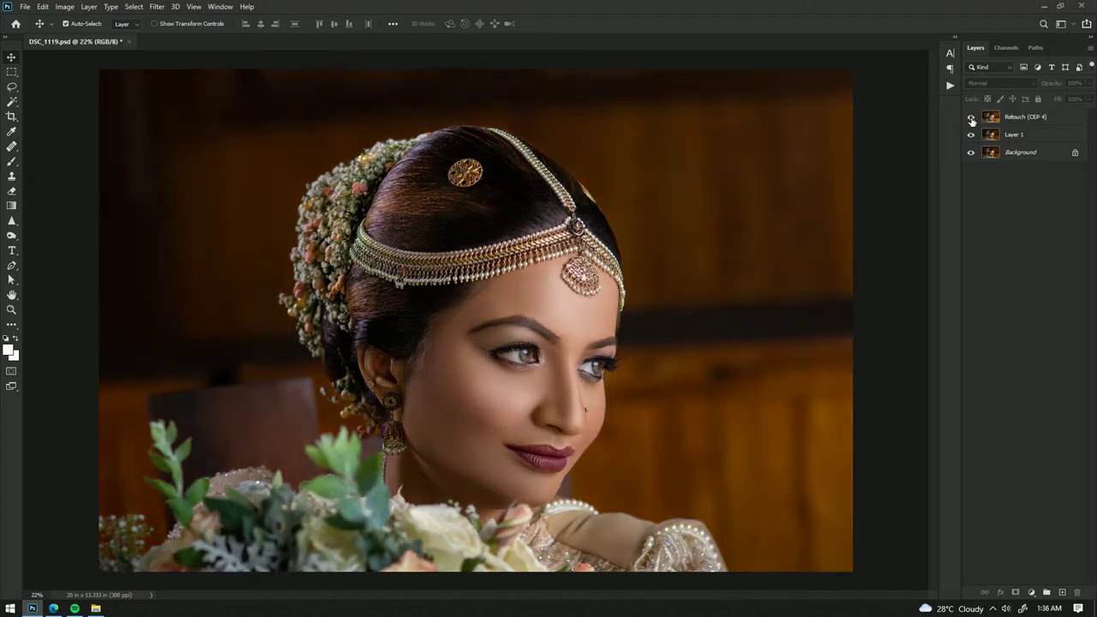
{"action": "left_click", "coordinate": [971, 118]}
{"action": "left_click", "coordinate": [971, 117]}
{"action": "left_click", "coordinate": [971, 118]}
{"action": "left_click", "coordinate": [971, 117]}
{"action": "left_click", "coordinate": [971, 118]}
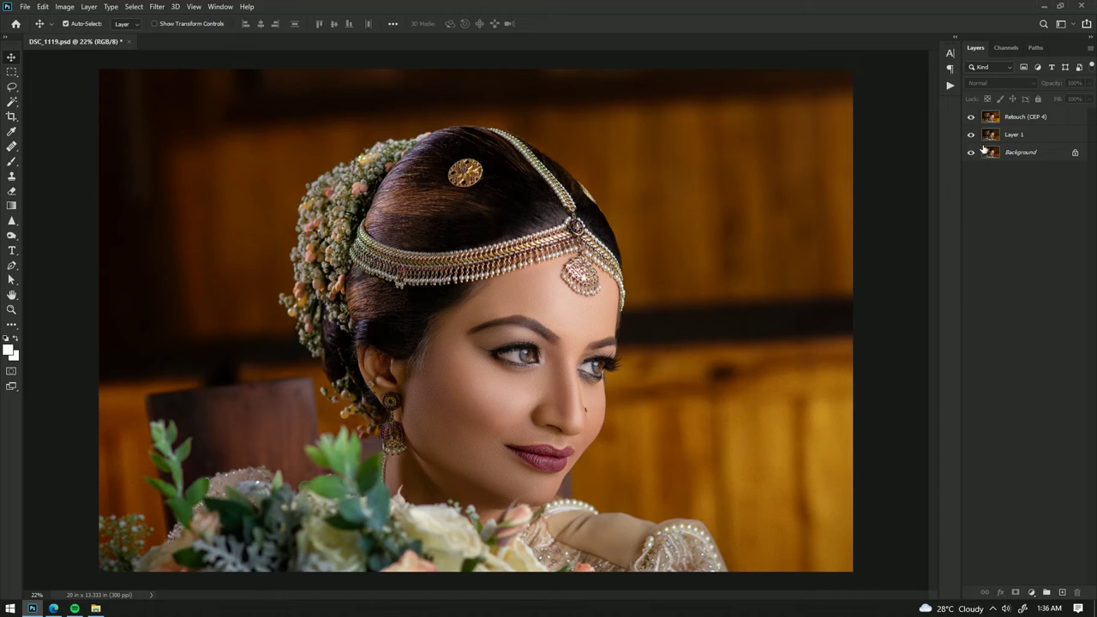
{"action": "left_click", "coordinate": [1017, 120]}
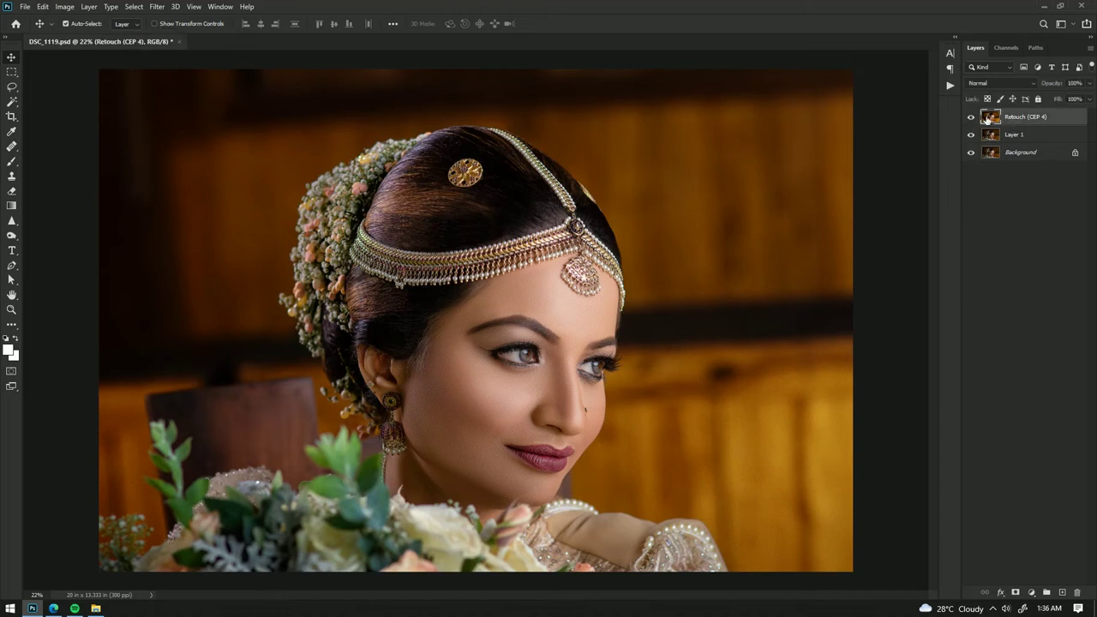
- Add a white layer mask to Retouch (CEP 4) and pick a black-foreground Brush tool
{"action": "left_click", "coordinate": [1016, 593]}
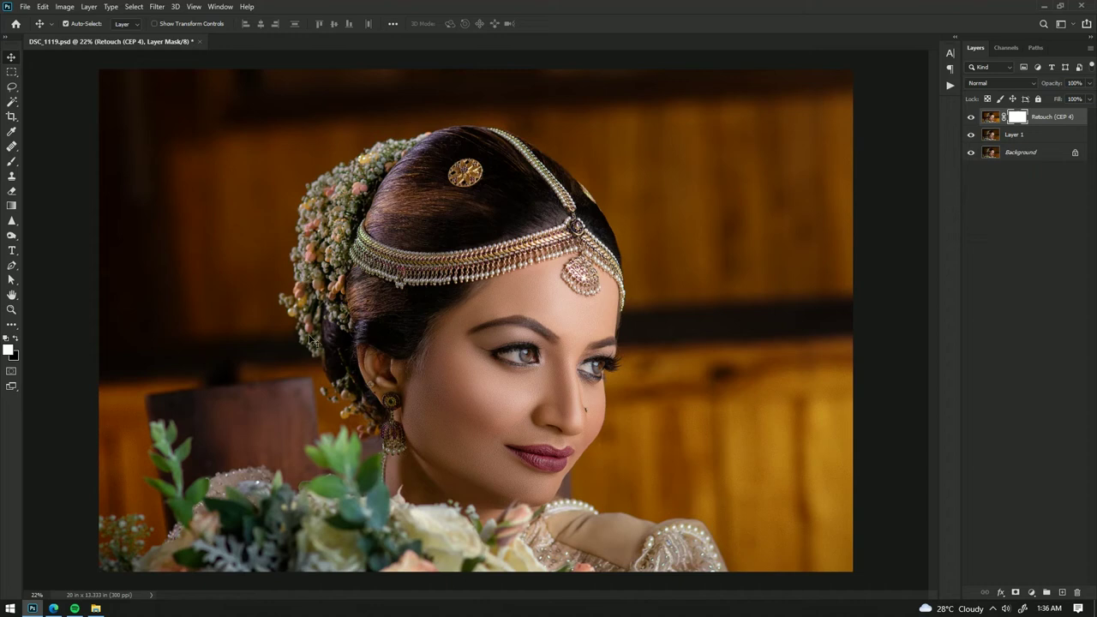
{"action": "left_click", "coordinate": [17, 339]}
{"action": "key", "text": "b"}
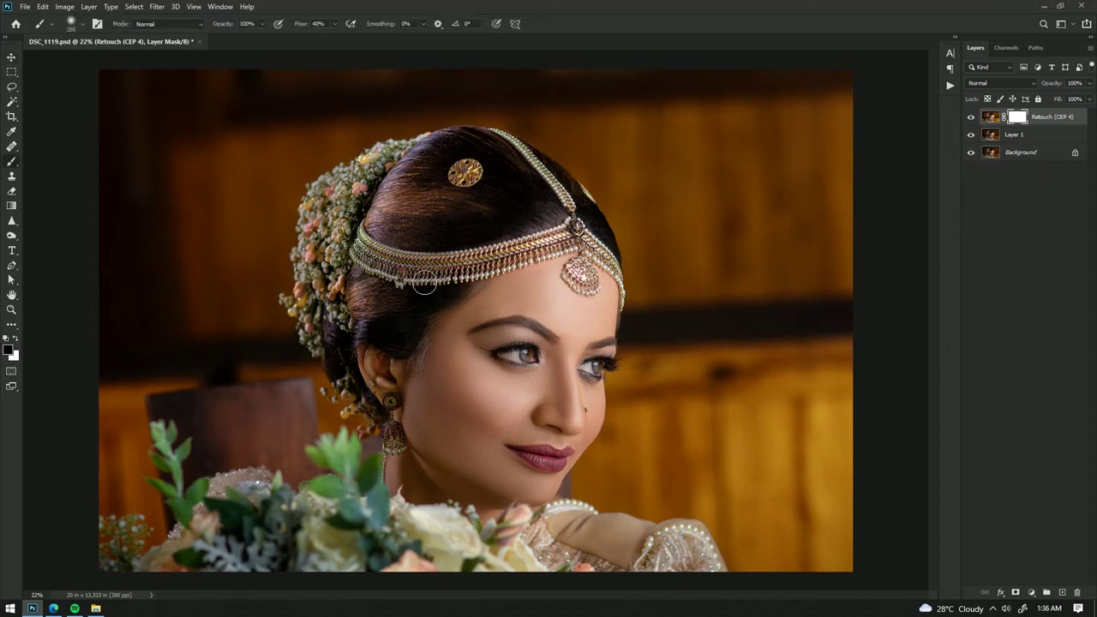
- Lower the brush to 15% opacity with 40% flow and enlarge the brush
{"action": "scroll", "coordinate": [442, 216], "scroll_direction": "up", "scroll_amount": 5}
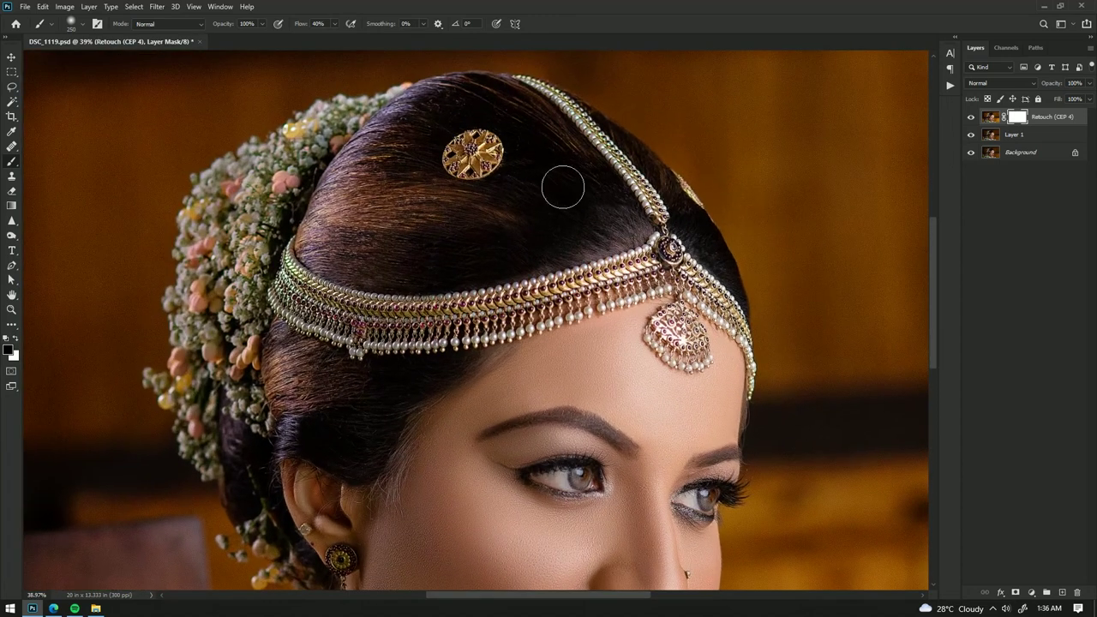
{"action": "scroll", "coordinate": [544, 189], "scroll_direction": "up", "scroll_amount": 1}
{"action": "key", "text": "bracketleft"}
{"action": "key", "text": "5"}
{"action": "key", "text": "2"}
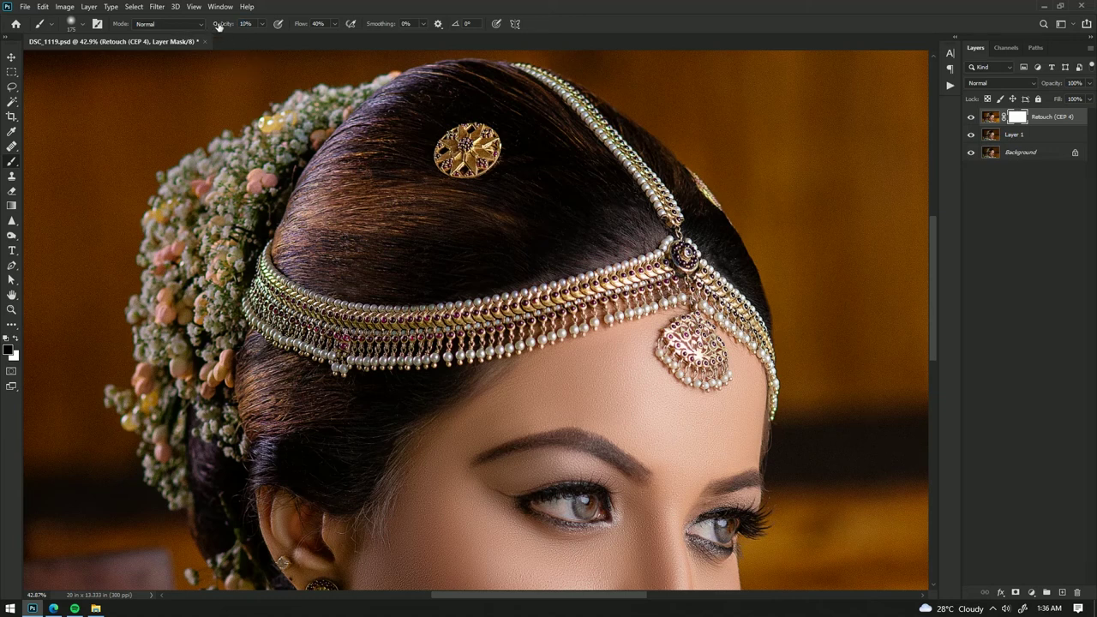
{"action": "key", "text": "bracketright"}
{"action": "key", "text": "bracketright"}
{"action": "scroll", "coordinate": [358, 243], "scroll_direction": "down", "scroll_amount": 3}
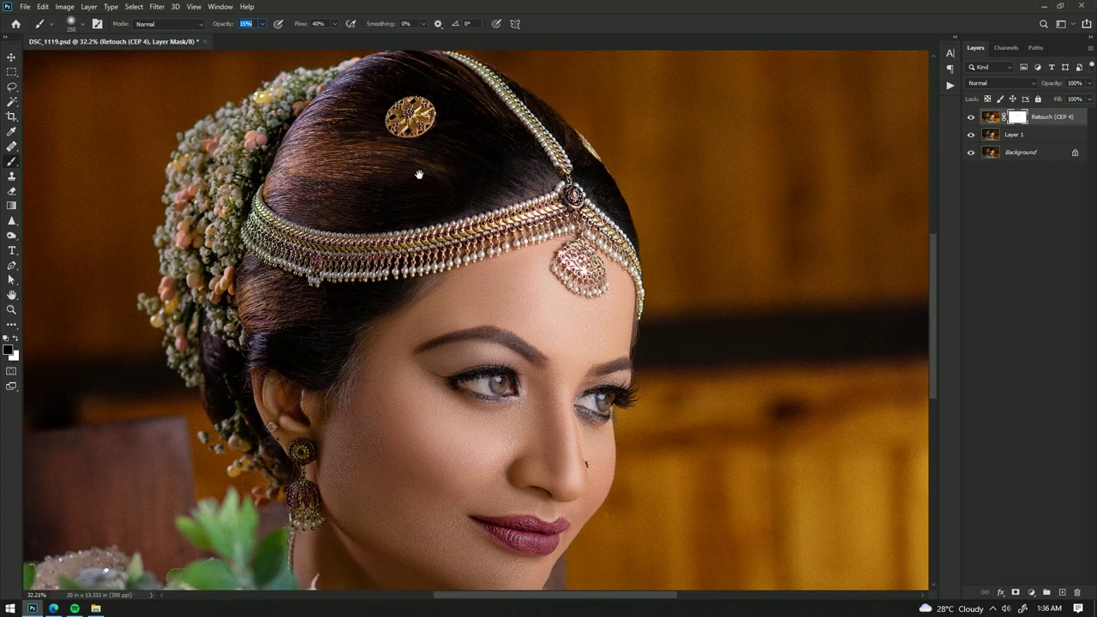
{"action": "left_click_drag", "start_coordinate": [454, 232], "coordinate": [427, 180]}
{"action": "left_click_drag", "start_coordinate": [323, 308], "coordinate": [351, 210]}
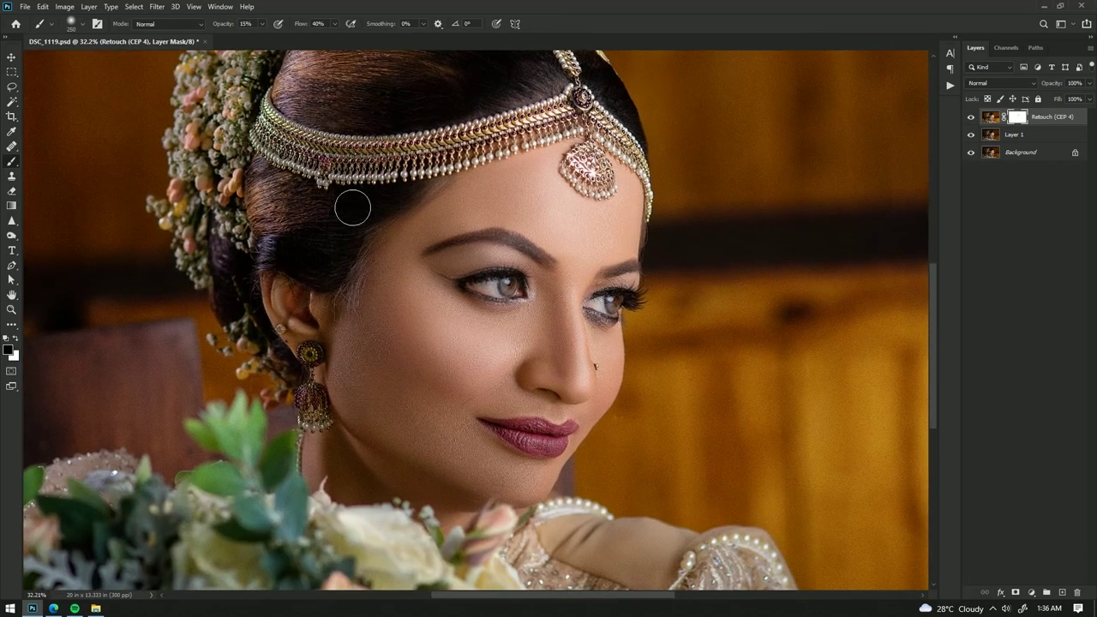
{"action": "left_click_drag", "start_coordinate": [287, 428], "coordinate": [289, 333]}
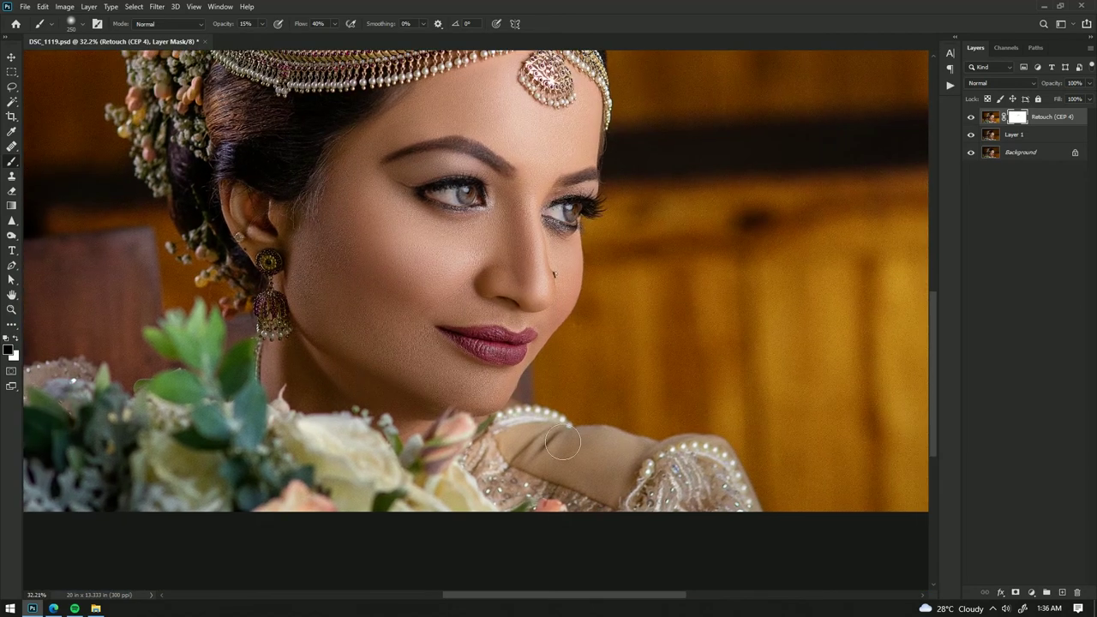
{"action": "scroll", "coordinate": [535, 240], "scroll_direction": "up", "scroll_amount": 2}
{"action": "scroll", "coordinate": [535, 240], "scroll_direction": "up", "scroll_amount": 1}
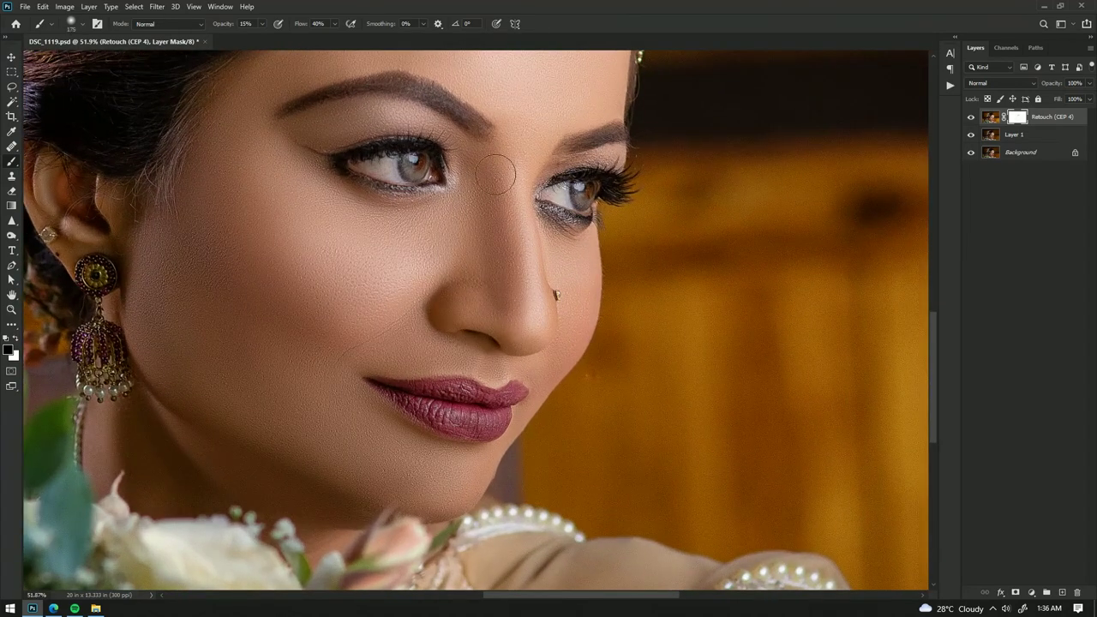
{"action": "scroll", "coordinate": [340, 116], "scroll_direction": "up", "scroll_amount": 4}
{"action": "key", "text": "bracketleft"}
{"action": "key", "text": "bracketleft"}
{"action": "key", "text": "bracketleft"}
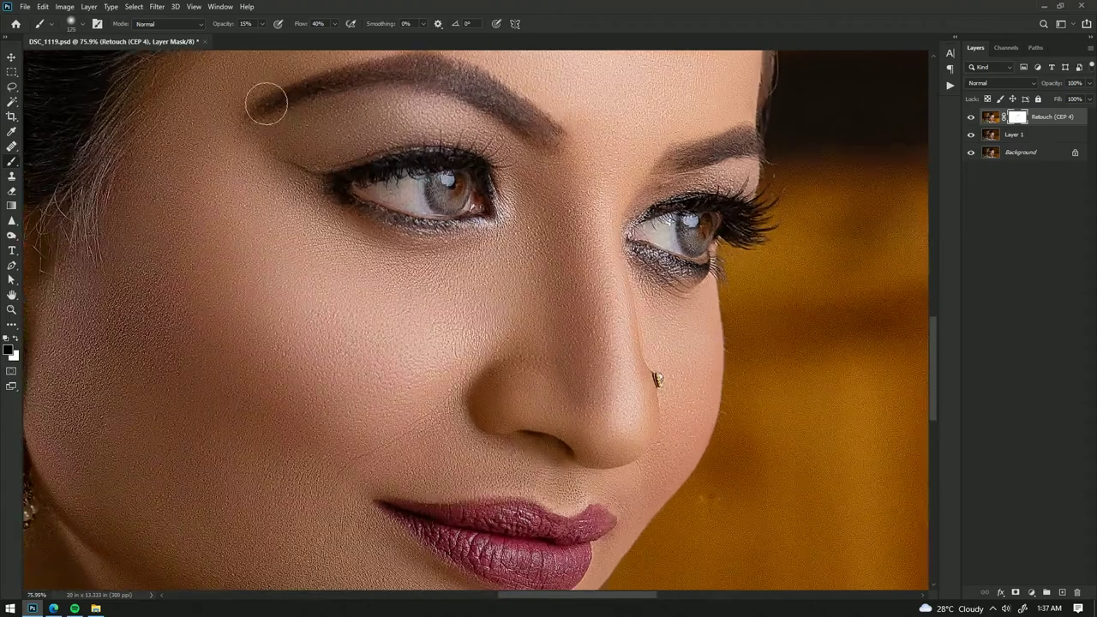
{"action": "scroll", "coordinate": [201, 448], "scroll_direction": "down", "scroll_amount": 2}
{"action": "scroll", "coordinate": [514, 255], "scroll_direction": "down", "scroll_amount": 3}
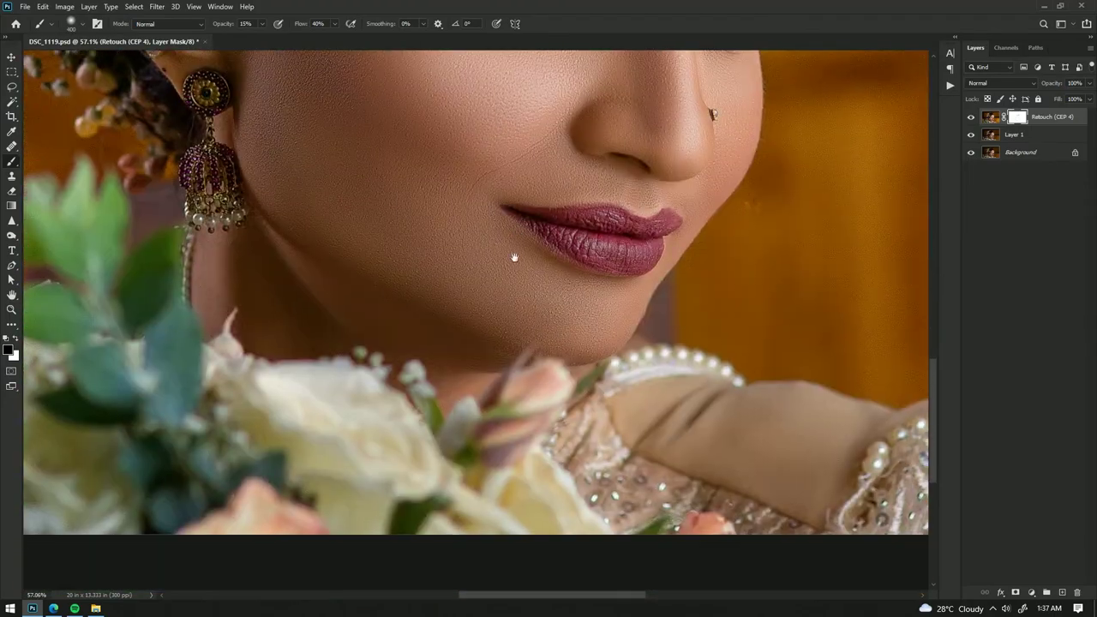
{"action": "scroll", "coordinate": [514, 255], "scroll_direction": "up", "scroll_amount": 3}
{"action": "scroll", "coordinate": [685, 231], "scroll_direction": "up", "scroll_amount": 2}
{"action": "scroll", "coordinate": [411, 223], "scroll_direction": "down", "scroll_amount": 4}
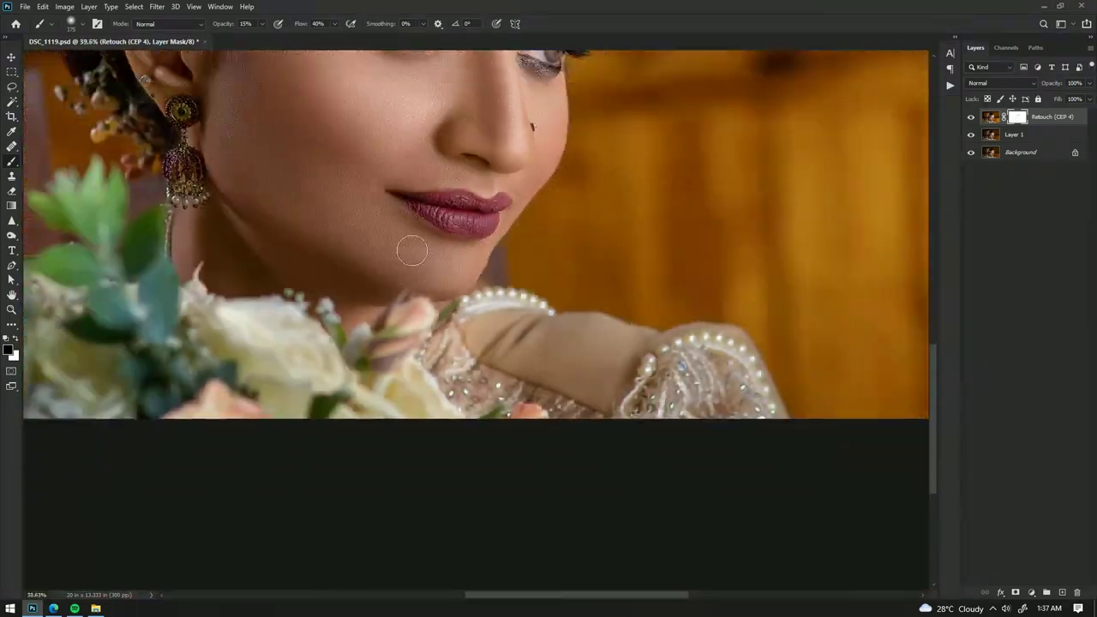
{"action": "scroll", "coordinate": [660, 396], "scroll_direction": "up", "scroll_amount": 1}
{"action": "key", "text": "bracketright"}
{"action": "key", "text": "bracketright"}
{"action": "key", "text": "bracketright"}
{"action": "scroll", "coordinate": [480, 392], "scroll_direction": "down", "scroll_amount": 1}
{"action": "scroll", "coordinate": [465, 331], "scroll_direction": "left", "scroll_amount": 5}
{"action": "scroll", "coordinate": [466, 331], "scroll_direction": "up", "scroll_amount": 2}
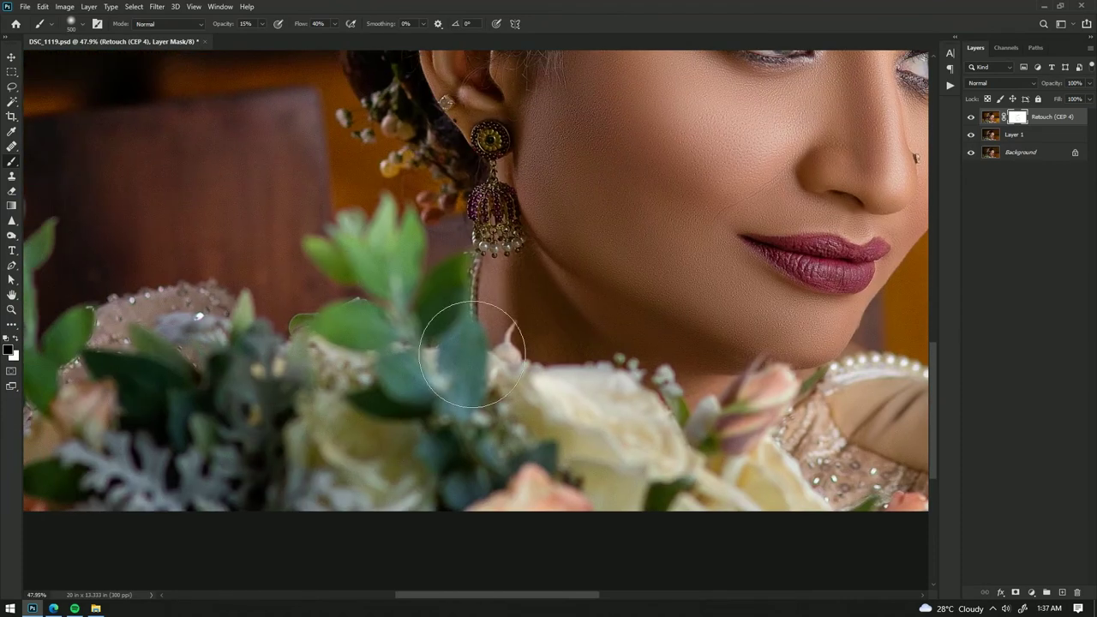
{"action": "scroll", "coordinate": [391, 466], "scroll_direction": "left", "scroll_amount": 3}
{"action": "scroll", "coordinate": [391, 465], "scroll_direction": "up", "scroll_amount": 2}
{"action": "key", "text": "bracketright"}
{"action": "scroll", "coordinate": [269, 357], "scroll_direction": "up", "scroll_amount": 2}
{"action": "scroll", "coordinate": [220, 436], "scroll_direction": "down", "scroll_amount": 2}
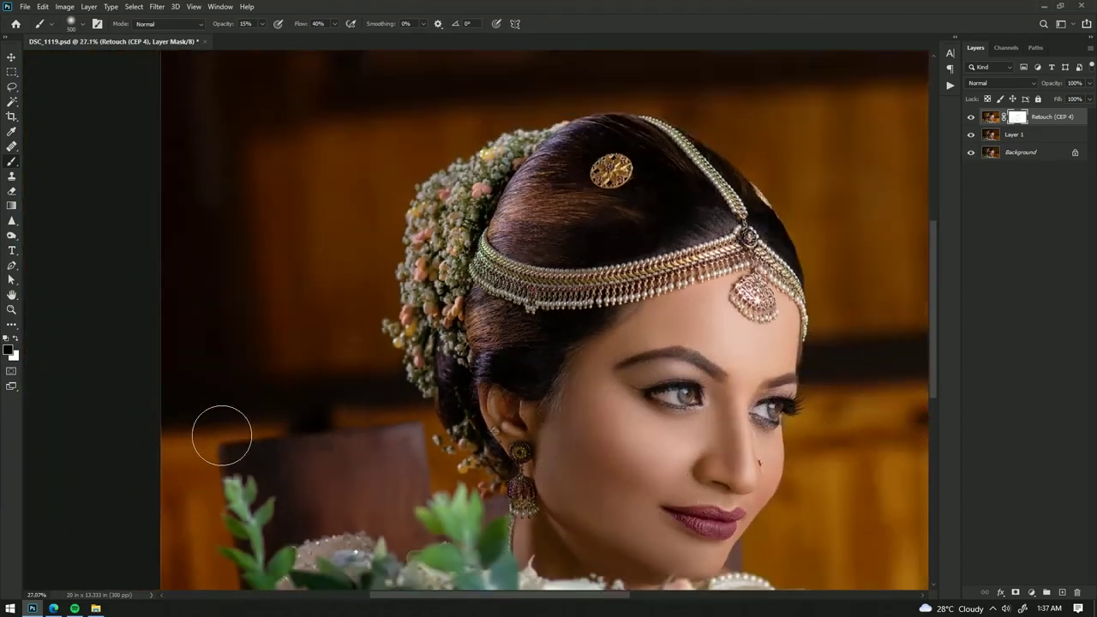
{"action": "scroll", "coordinate": [590, 443], "scroll_direction": "down", "scroll_amount": 1}
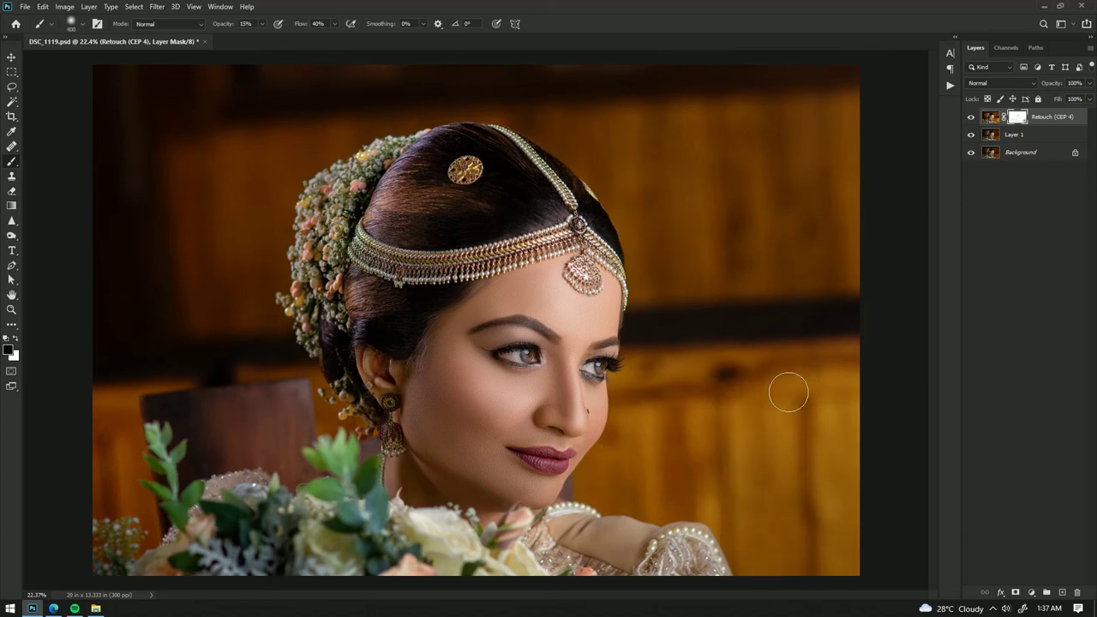
{"action": "key", "text": "bracketleft"}
{"action": "key", "text": "bracketleft"}
{"action": "key", "text": "bracketleft"}
{"action": "scroll", "coordinate": [342, 228], "scroll_direction": "up", "scroll_amount": 1}
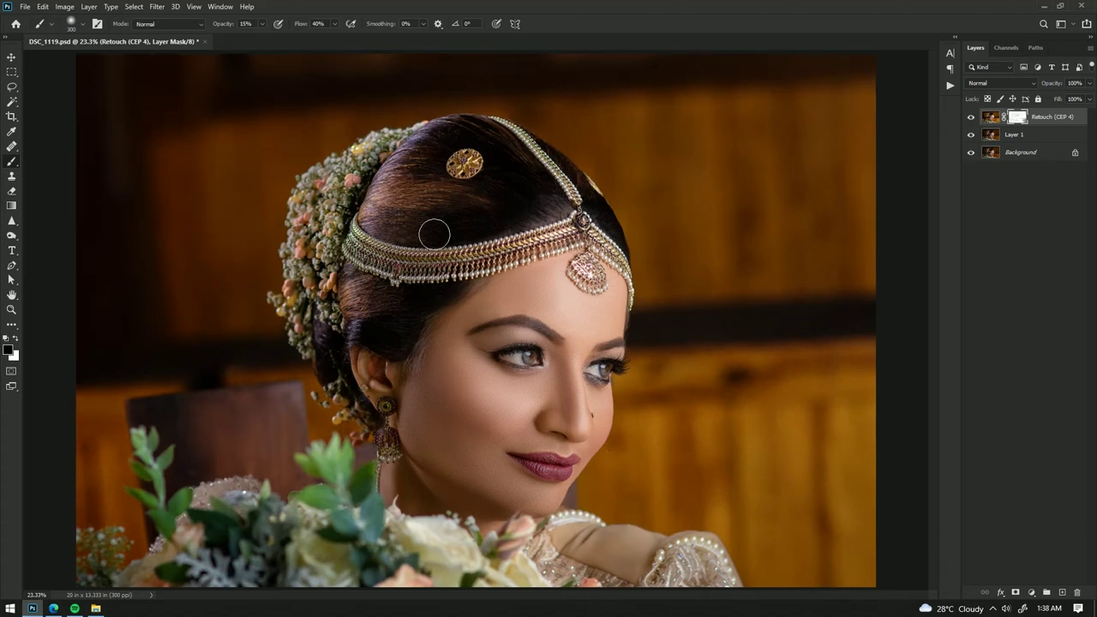
{"action": "scroll", "coordinate": [480, 231], "scroll_direction": "down", "scroll_amount": 1}
{"action": "scroll", "coordinate": [539, 242], "scroll_direction": "down", "scroll_amount": 1}
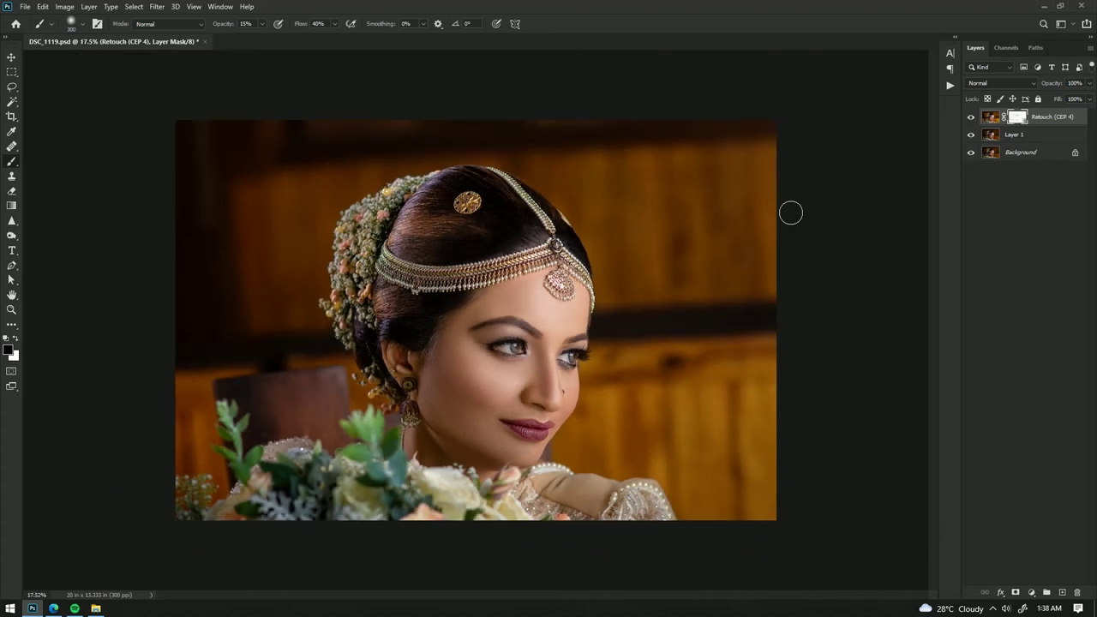
{"action": "left_click", "coordinate": [971, 118]}
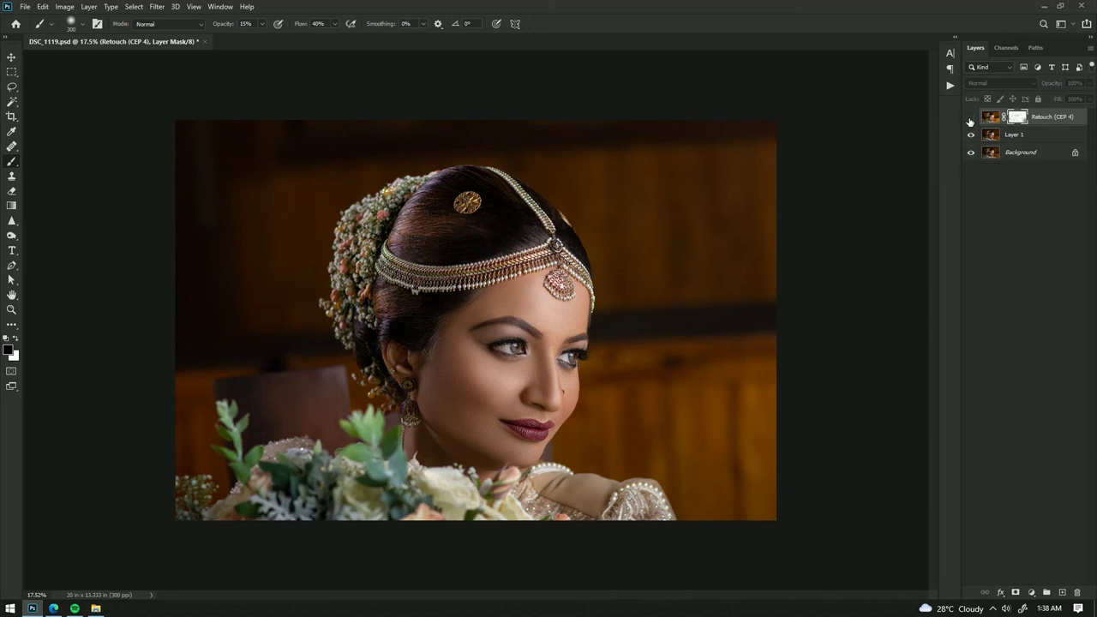
{"action": "left_click", "coordinate": [970, 120]}
{"action": "scroll", "coordinate": [502, 289], "scroll_direction": "up", "scroll_amount": 1}
{"action": "scroll", "coordinate": [514, 289], "scroll_direction": "up", "scroll_amount": 1}
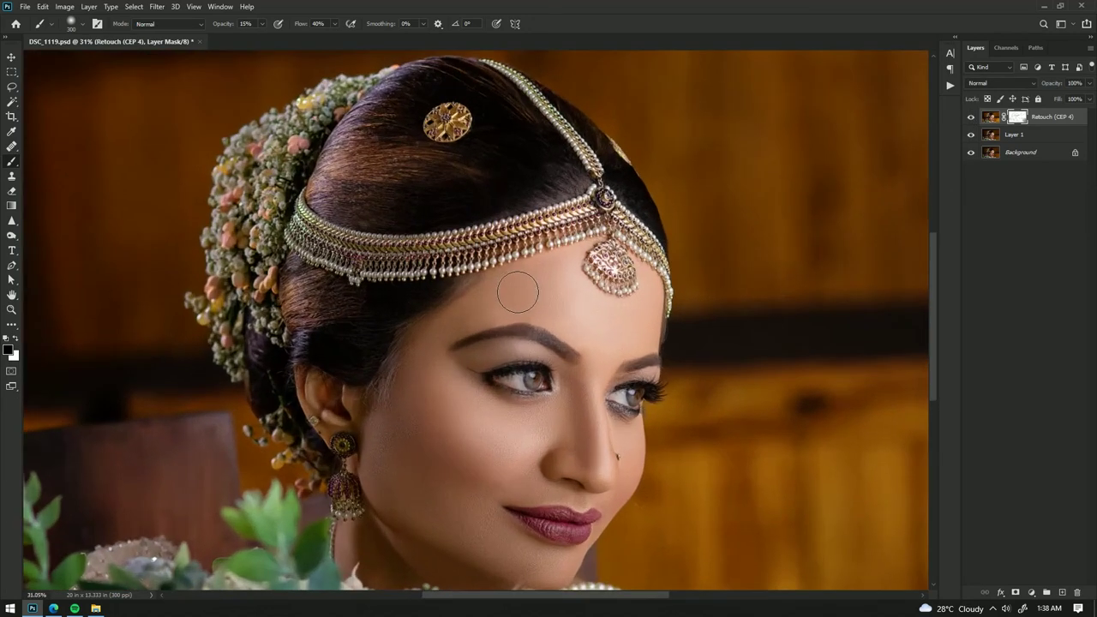
{"action": "scroll", "coordinate": [519, 276], "scroll_direction": "up", "scroll_amount": 2}
{"action": "scroll", "coordinate": [520, 277], "scroll_direction": "up", "scroll_amount": 1}
{"action": "scroll", "coordinate": [310, 266], "scroll_direction": "down", "scroll_amount": 3}
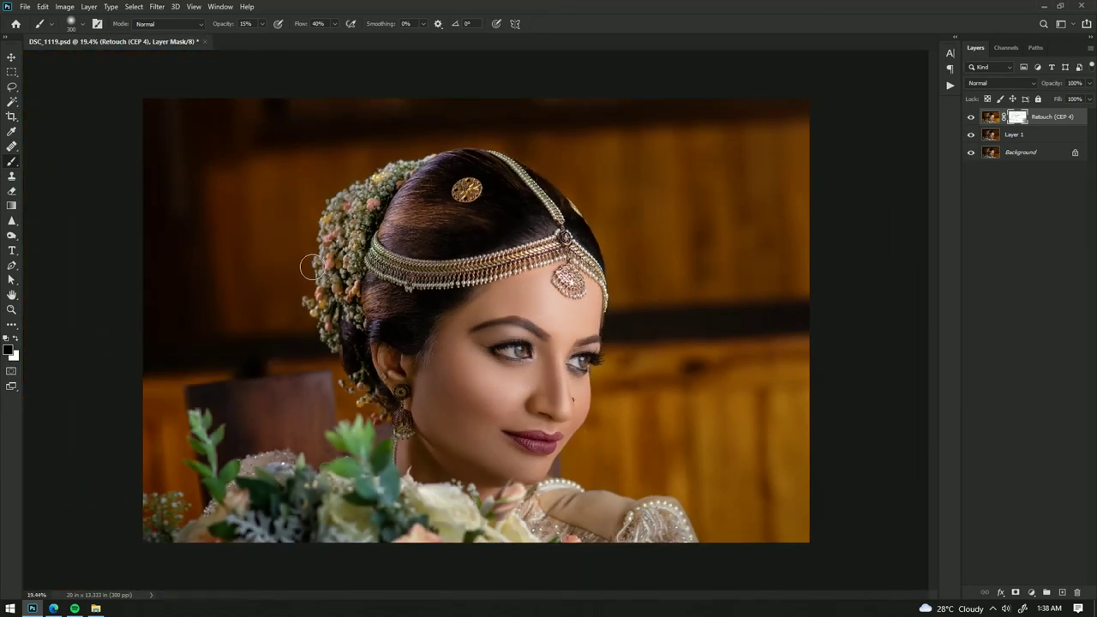
{"action": "scroll", "coordinate": [514, 377], "scroll_direction": "up", "scroll_amount": 1}
{"action": "scroll", "coordinate": [523, 377], "scroll_direction": "up", "scroll_amount": 4}
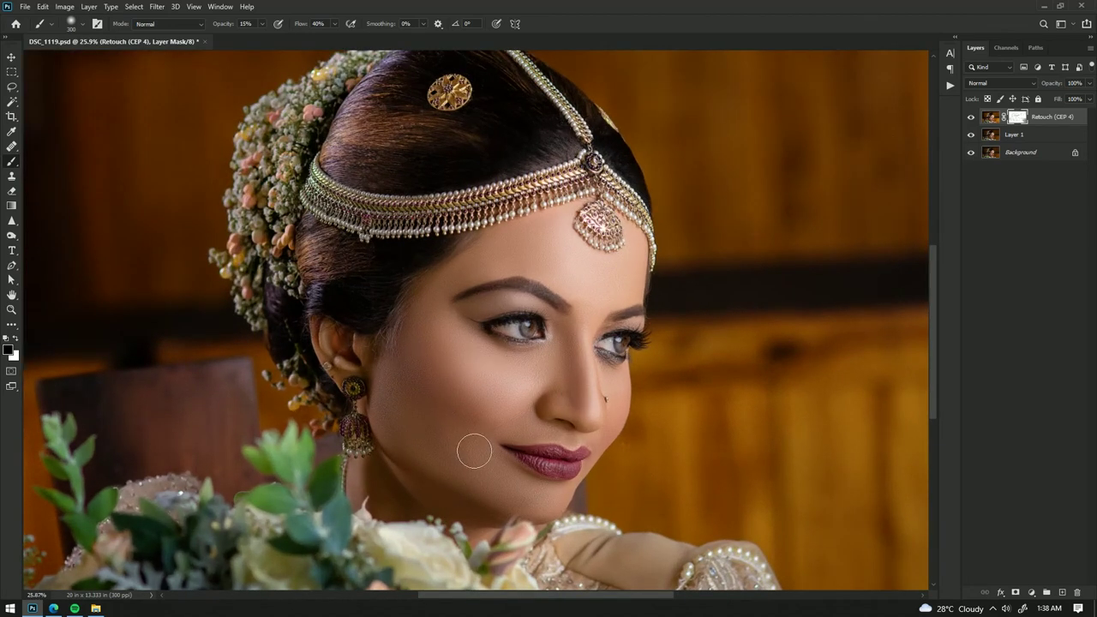
{"action": "scroll", "coordinate": [473, 448], "scroll_direction": "down", "scroll_amount": 4}
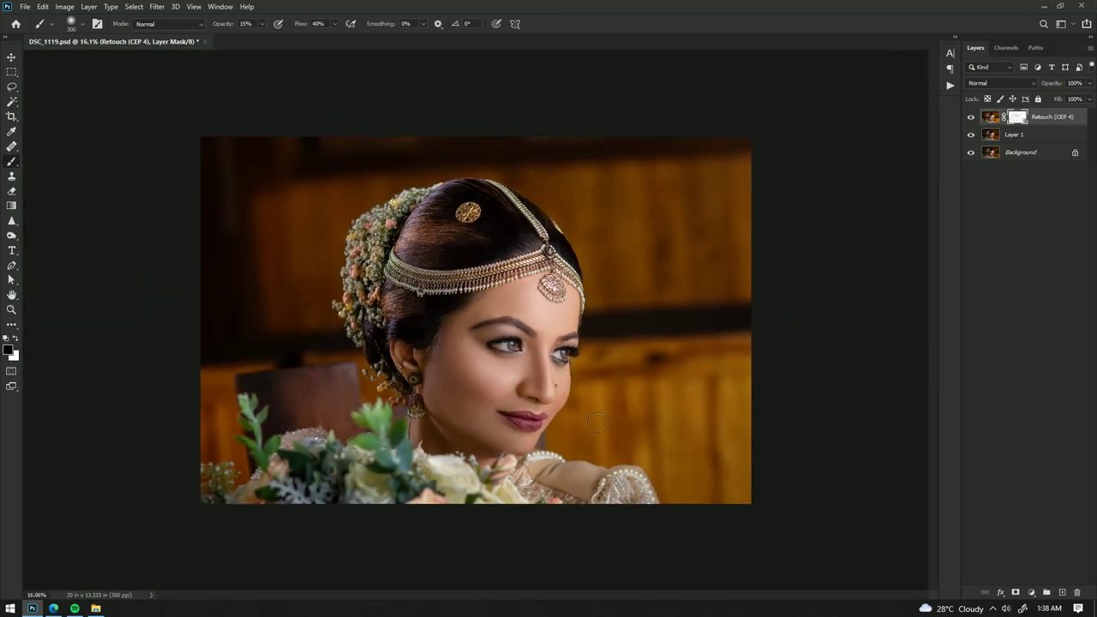
{"action": "scroll", "coordinate": [433, 377], "scroll_direction": "up", "scroll_amount": 3}
{"action": "scroll", "coordinate": [440, 371], "scroll_direction": "up", "scroll_amount": 2}
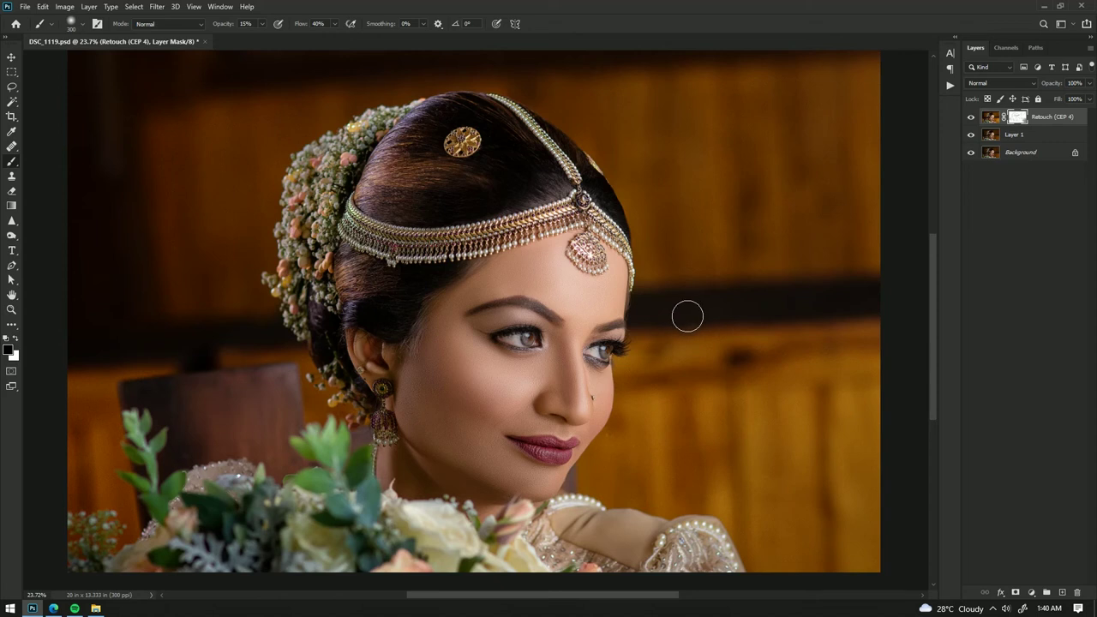
{"action": "scroll", "coordinate": [687, 316], "scroll_direction": "down", "scroll_amount": 1}
{"action": "scroll", "coordinate": [540, 425], "scroll_direction": "up", "scroll_amount": 2}
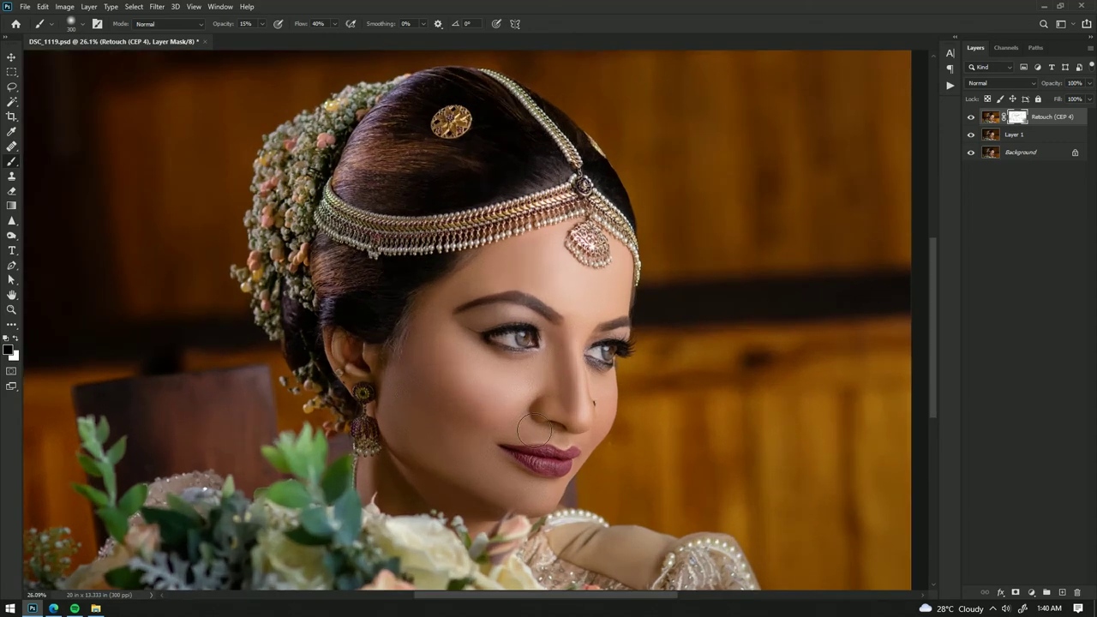
{"action": "scroll", "coordinate": [544, 419], "scroll_direction": "up", "scroll_amount": 5}
{"action": "scroll", "coordinate": [592, 401], "scroll_direction": "down", "scroll_amount": 3}
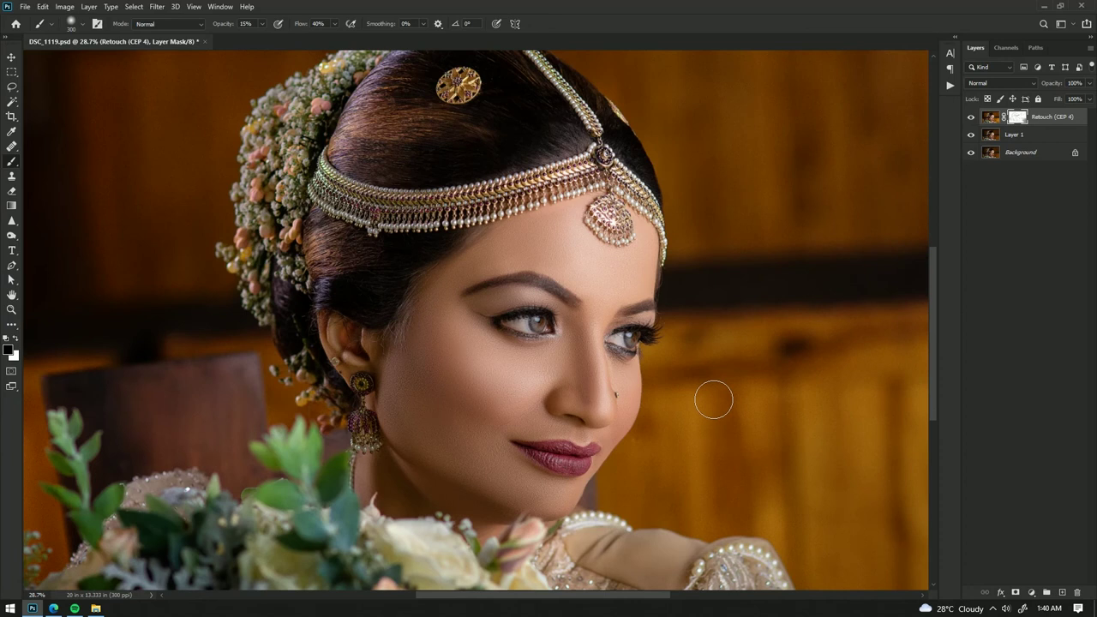
{"action": "scroll", "coordinate": [835, 291], "scroll_direction": "down", "scroll_amount": 2}
{"action": "scroll", "coordinate": [488, 343], "scroll_direction": "down", "scroll_amount": 1}
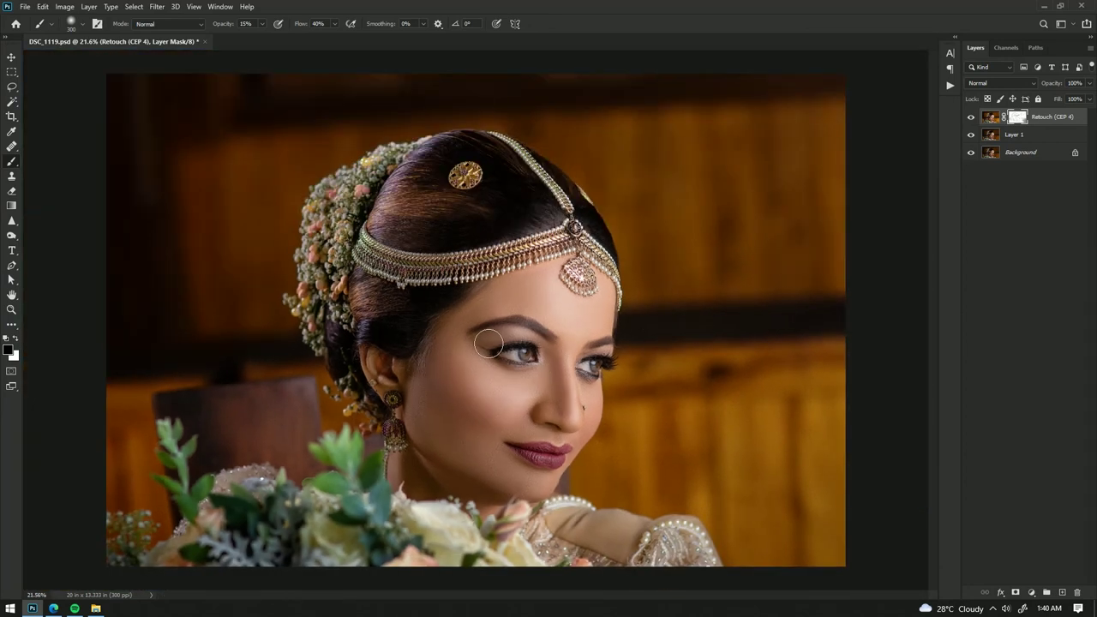
{"action": "scroll", "coordinate": [524, 383], "scroll_direction": "up", "scroll_amount": 5}
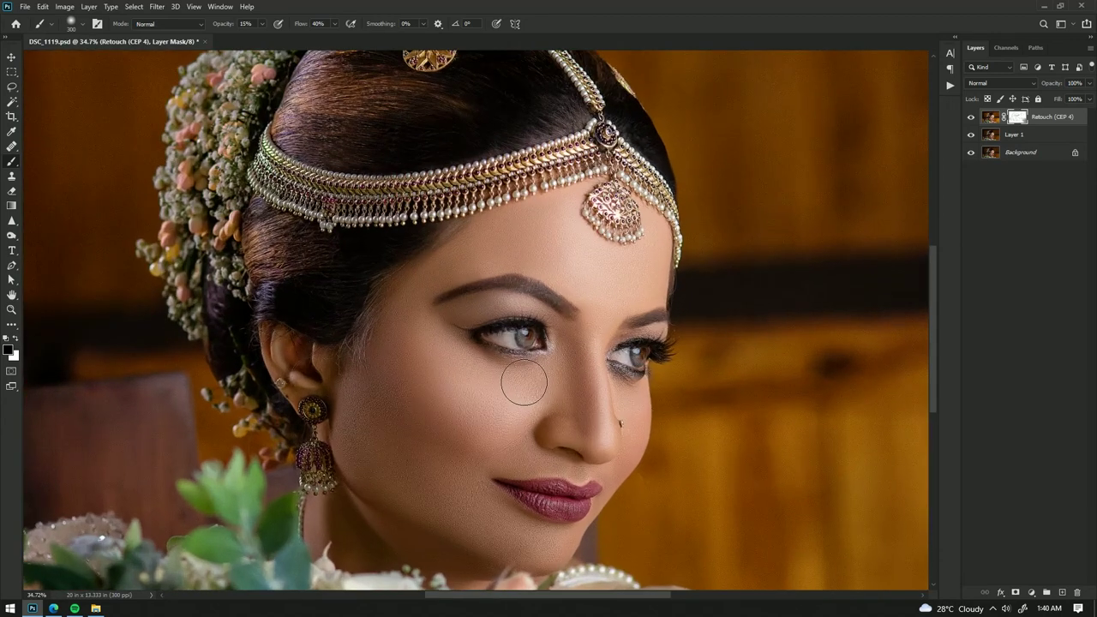
{"action": "scroll", "coordinate": [591, 319], "scroll_direction": "down", "scroll_amount": 2}
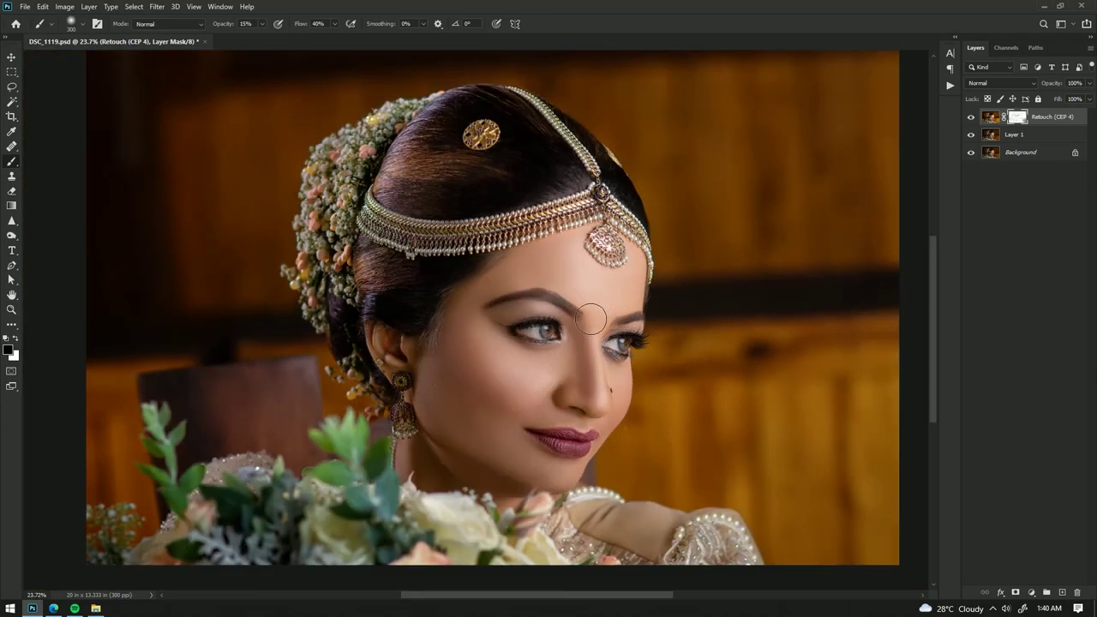
{"action": "scroll", "coordinate": [591, 319], "scroll_direction": "down", "scroll_amount": 1}
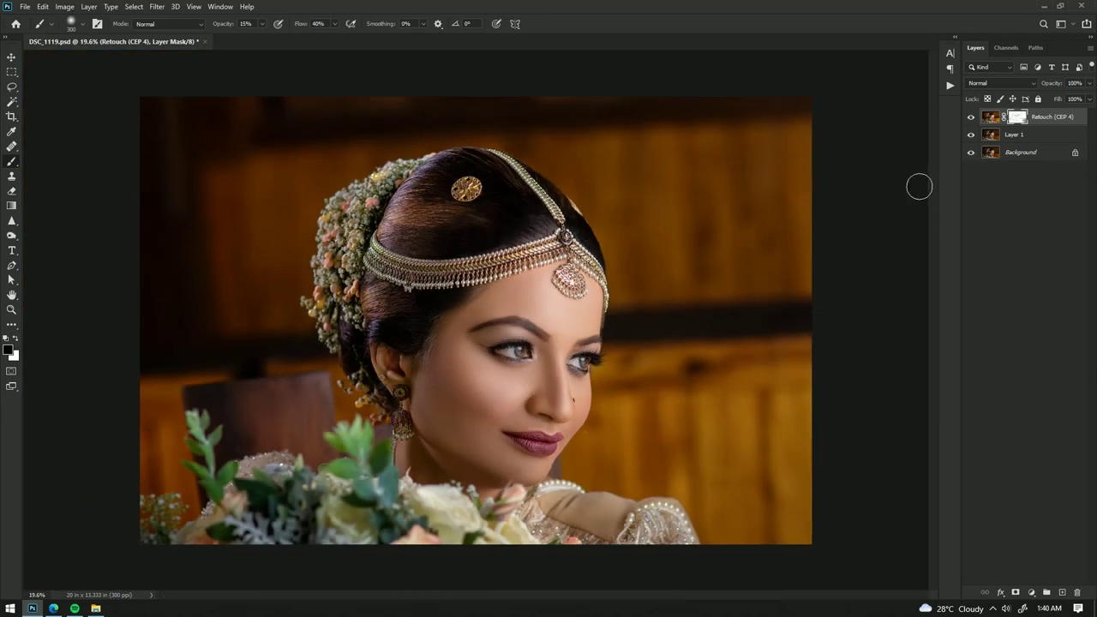